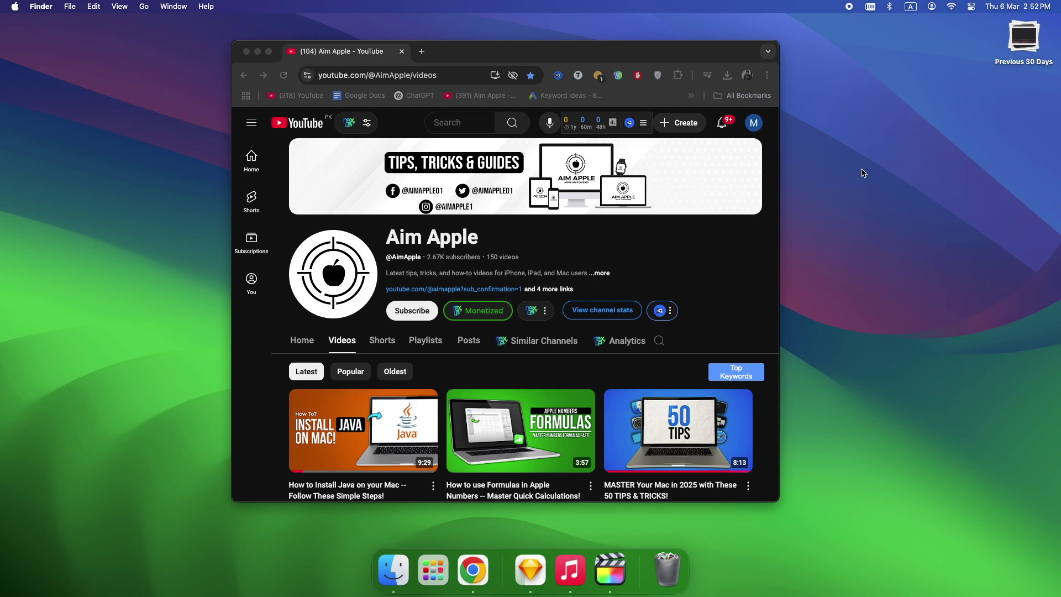
Open Mission Control with Control-Up and exit back to the desktop, twice.
key("ctrl+Up")
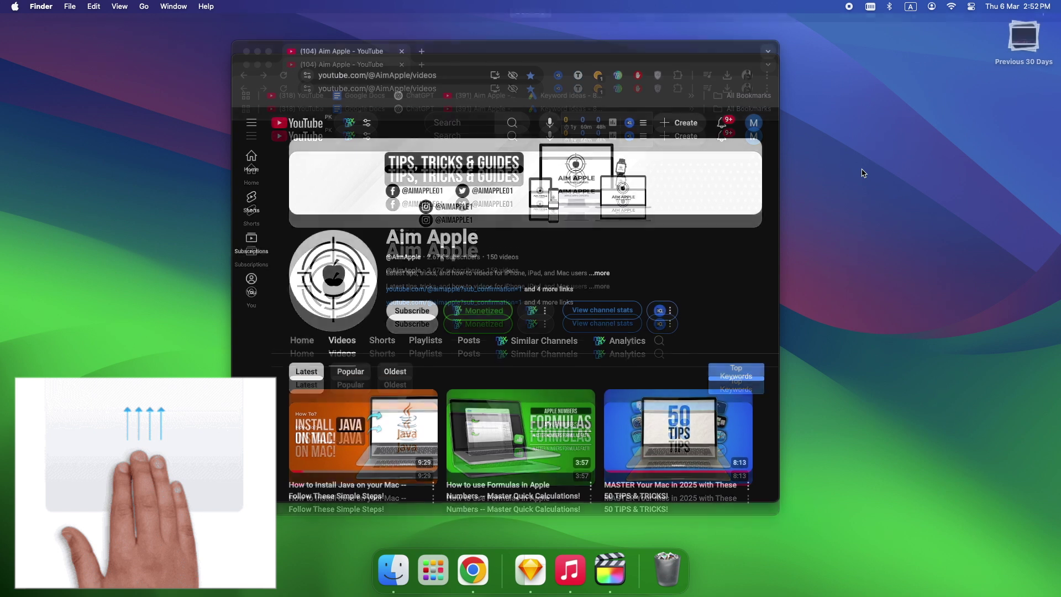
mouse_move(646, 12)
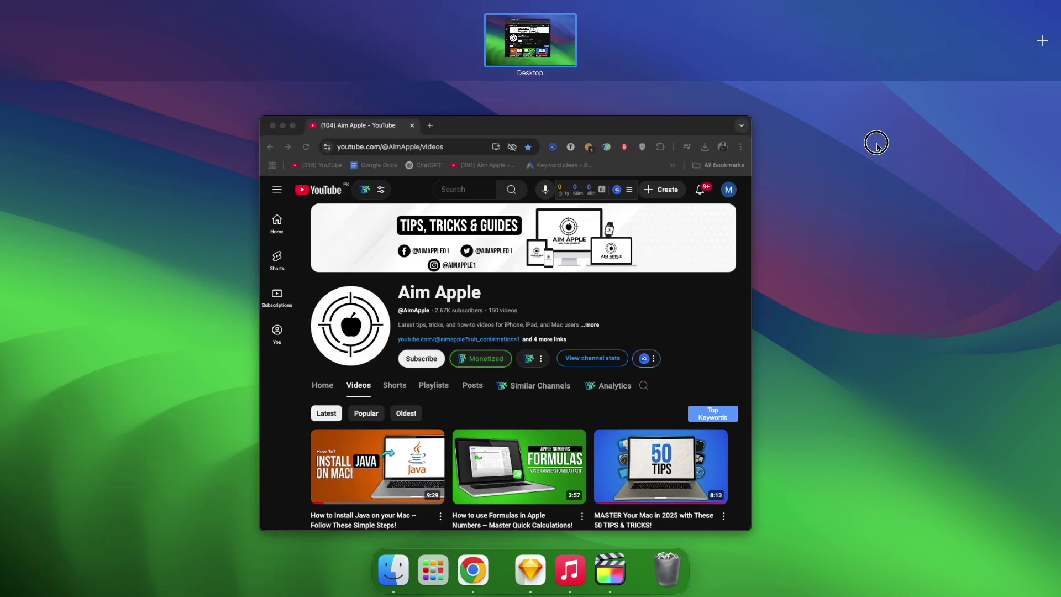
left_click(876, 142)
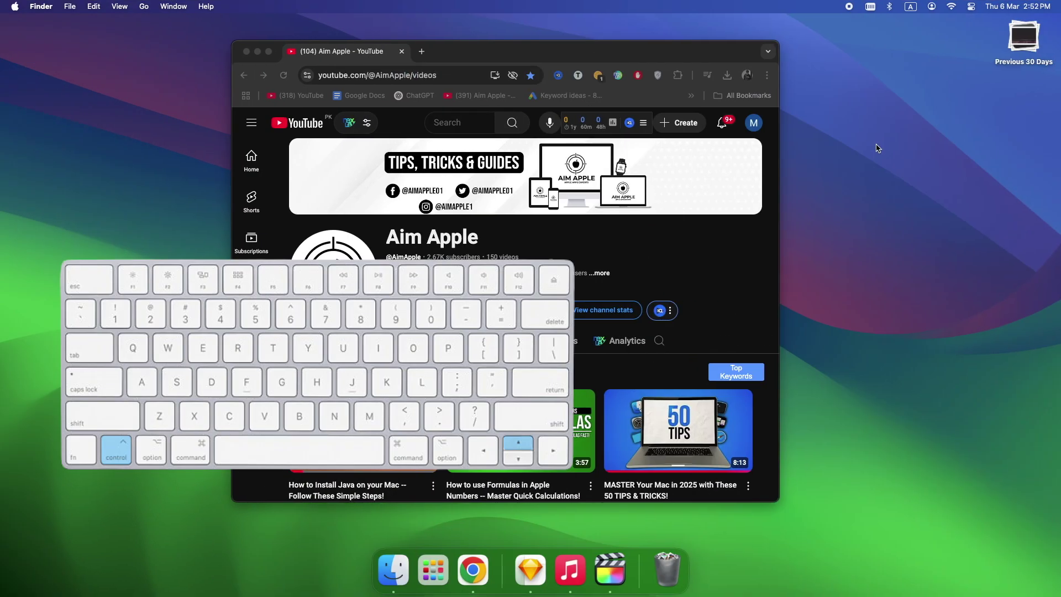
key("ctrl+Up")
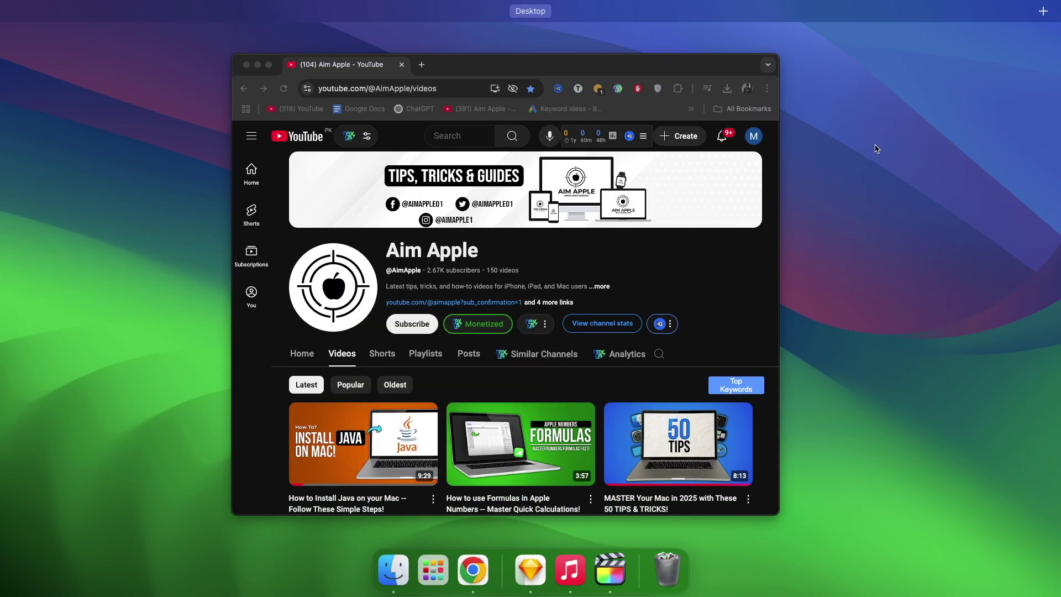
key("ctrl+Down")
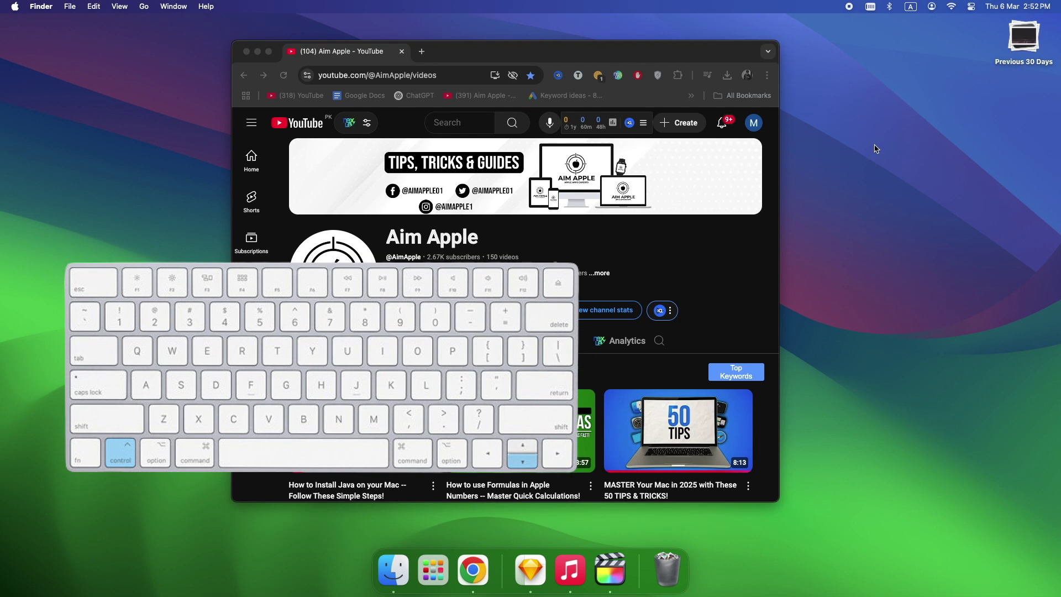
Show the current app's windows with Control-Down, leave that view, then make Chrome full-screen.
key("ctrl+Down")
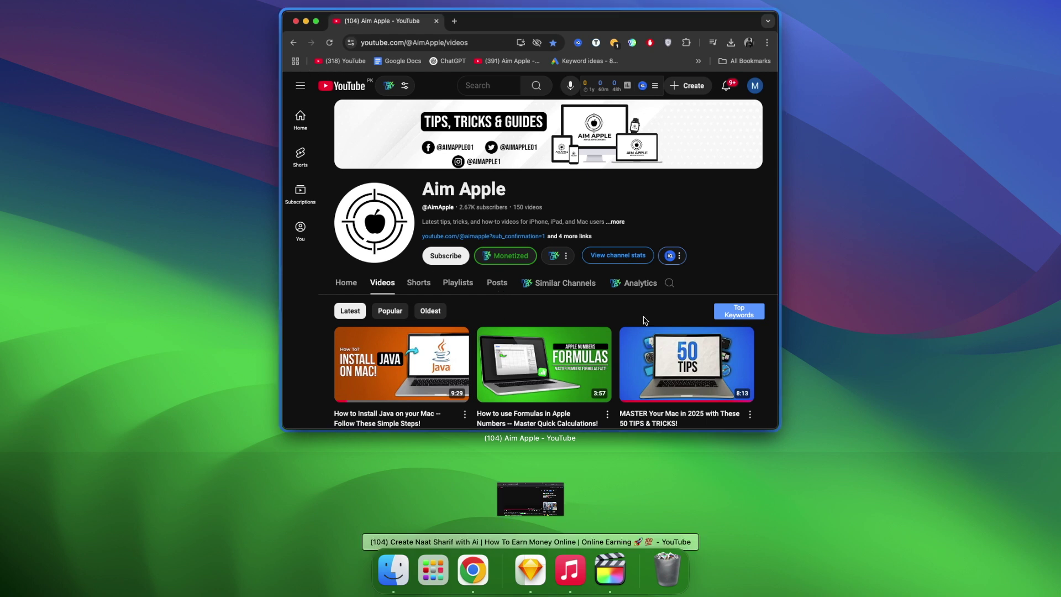
left_click(829, 316)
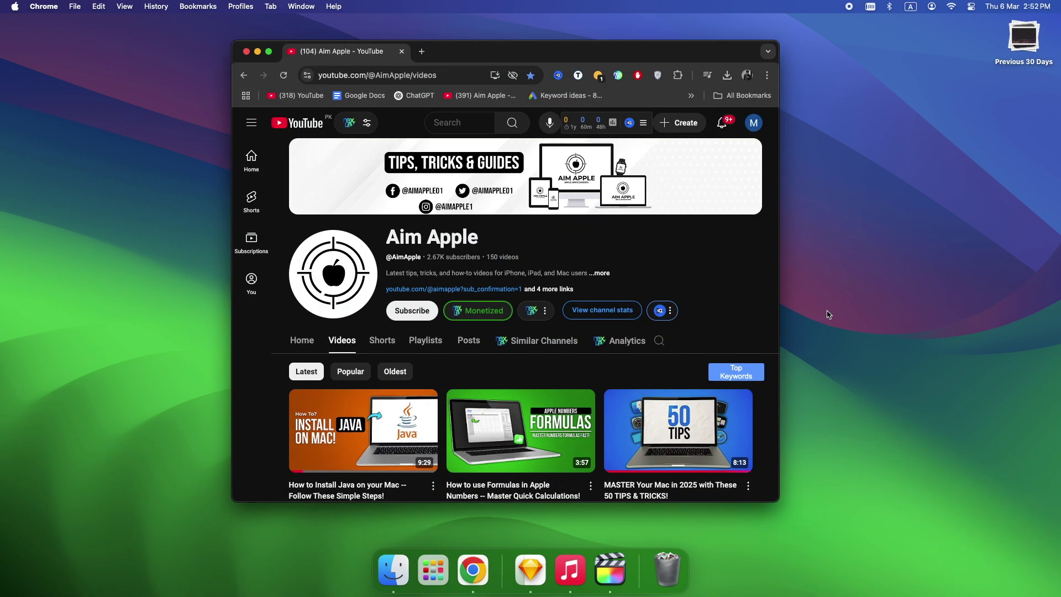
left_click(269, 52)
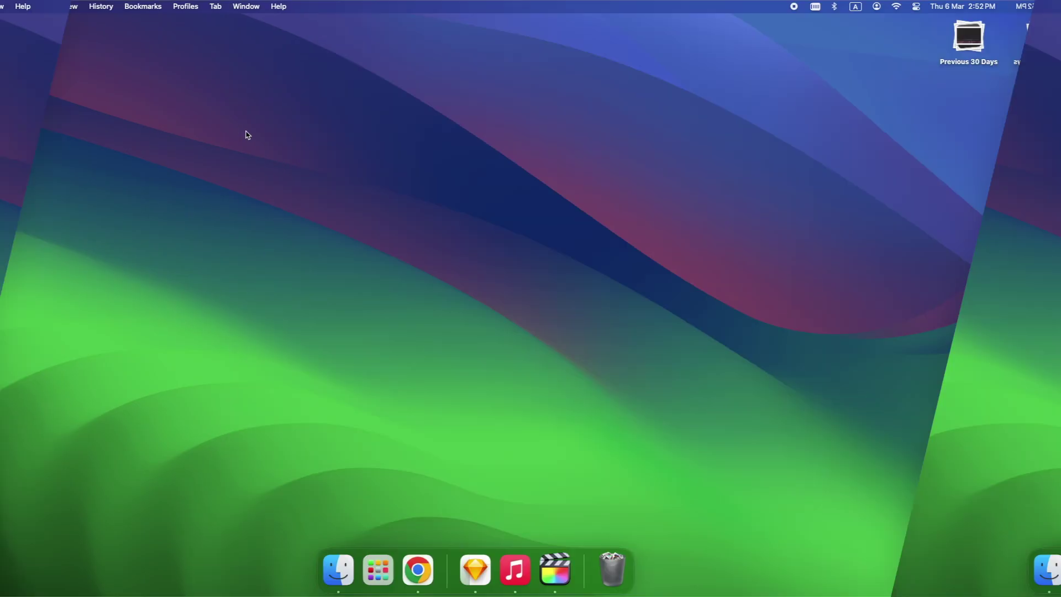
Open System Settings to the Desktop & Dock pane and scroll down.
left_click(303, 133)
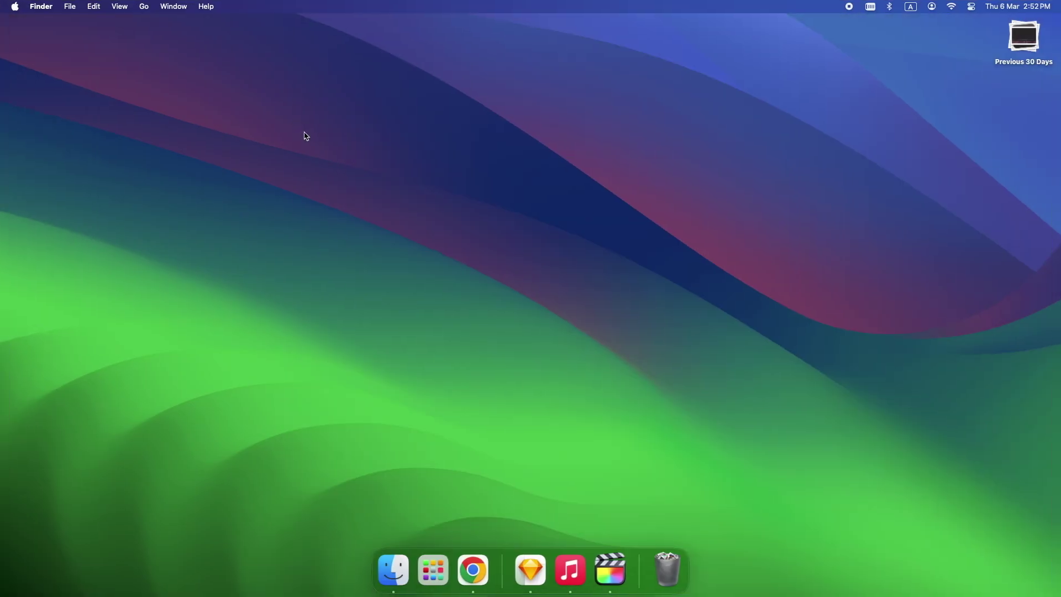
left_click(15, 6)
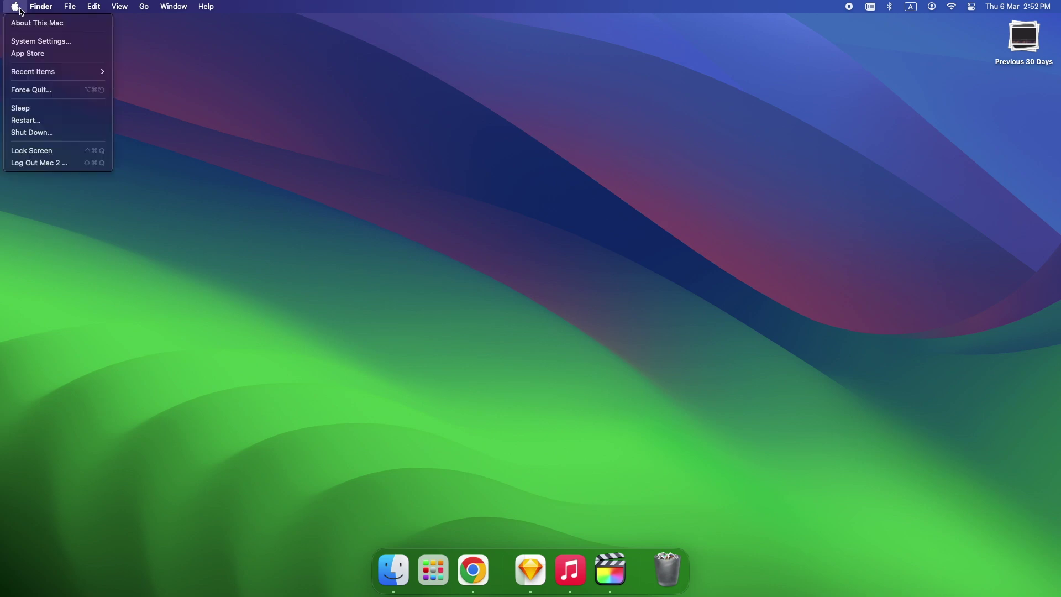
left_click(42, 42)
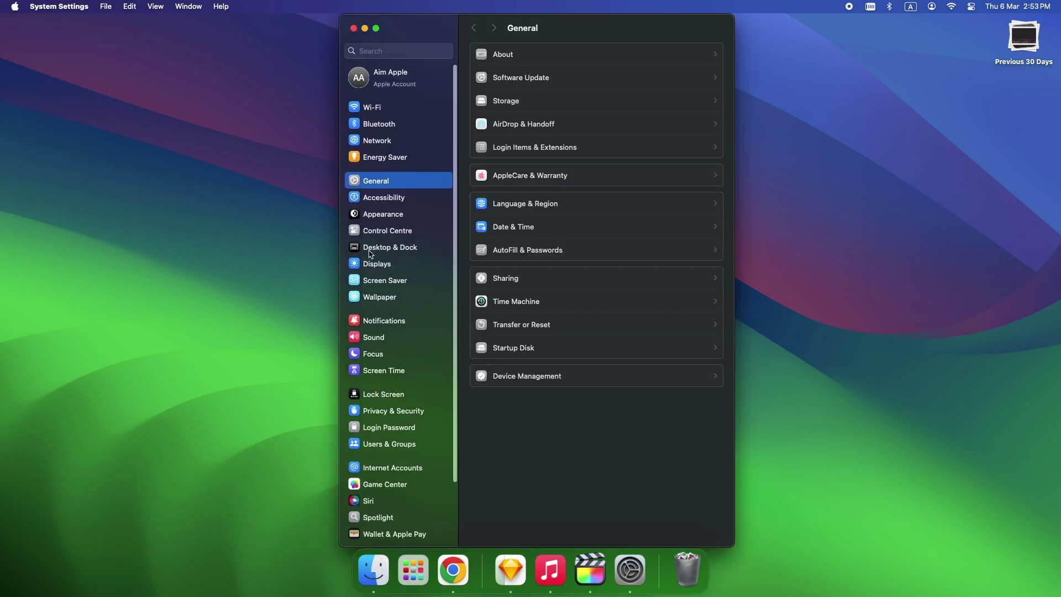
left_click(395, 250)
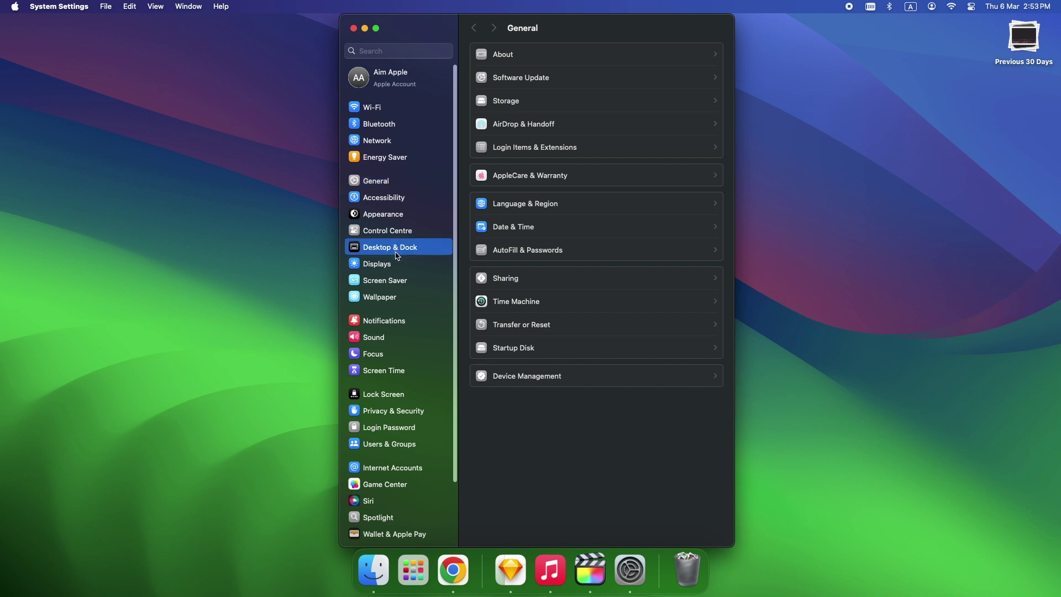
scroll(529, 335, "down", 10)
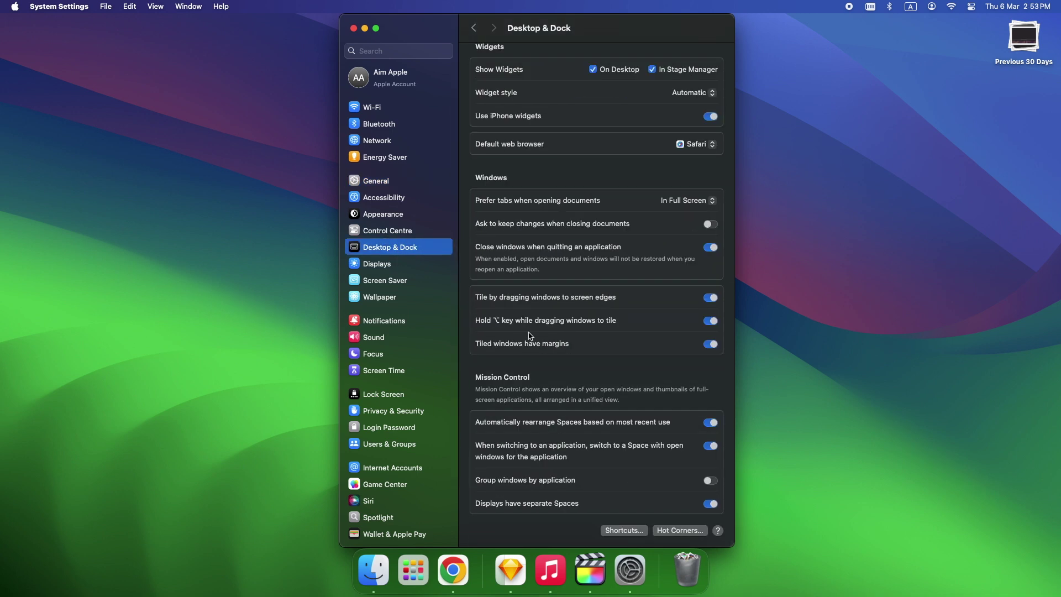
Show the Hot Corners actions for the top-right corner, dismiss them, and open Launchpad.
left_click(681, 532)
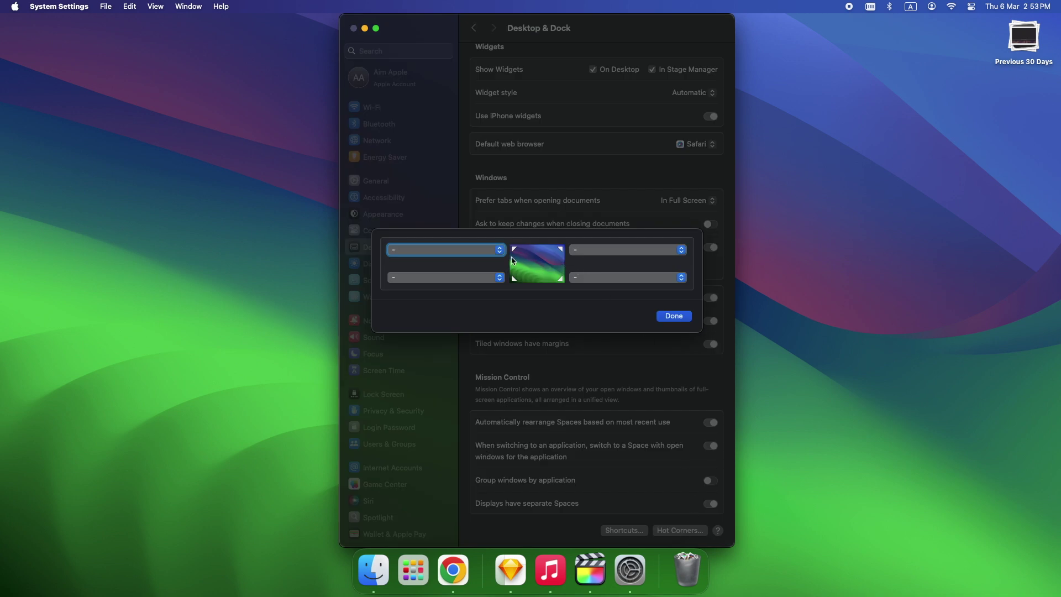
left_click(683, 251)
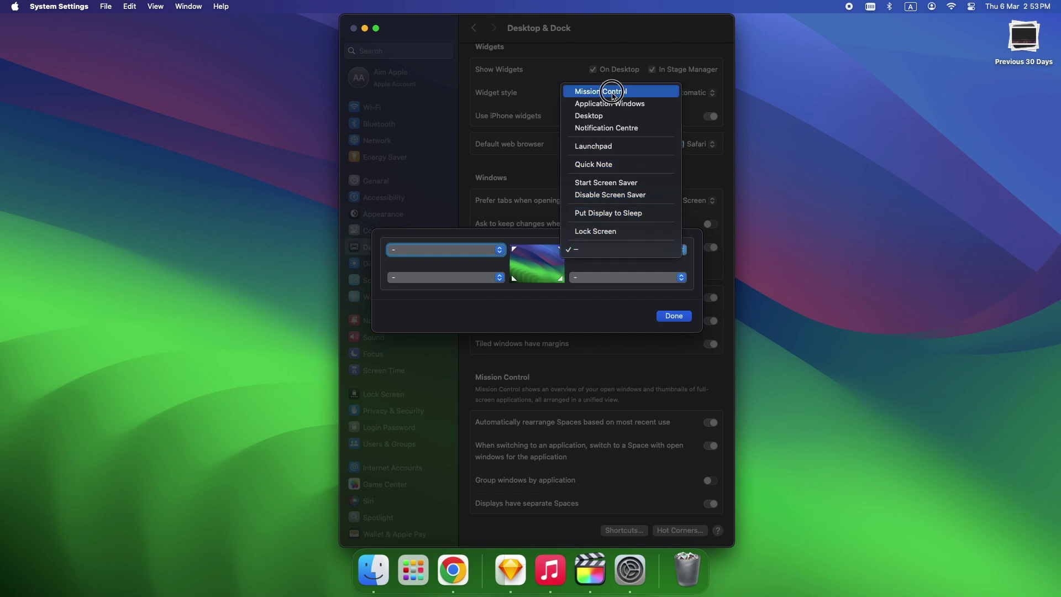
left_click(627, 146)
left_click(413, 569)
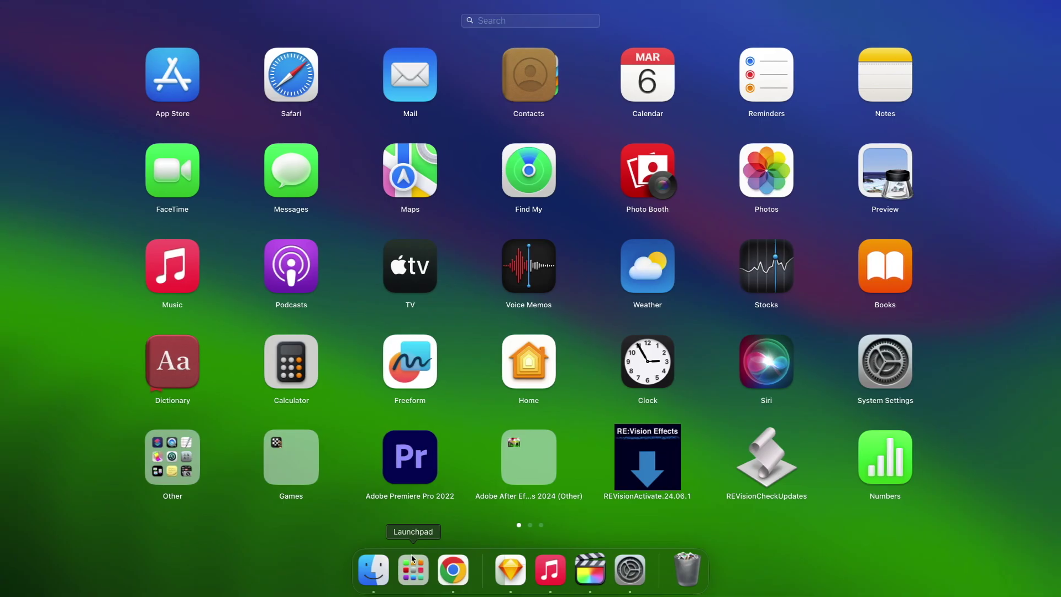
Search Launchpad for 'm', launch Mission Control, then click the desktop to exit it.
type("m")
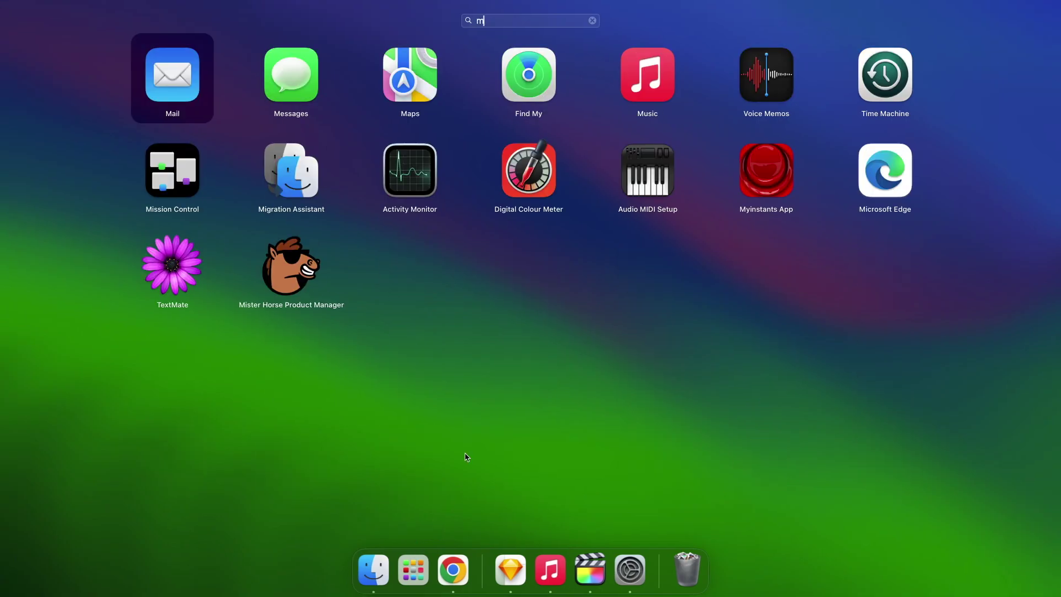
left_click(174, 195)
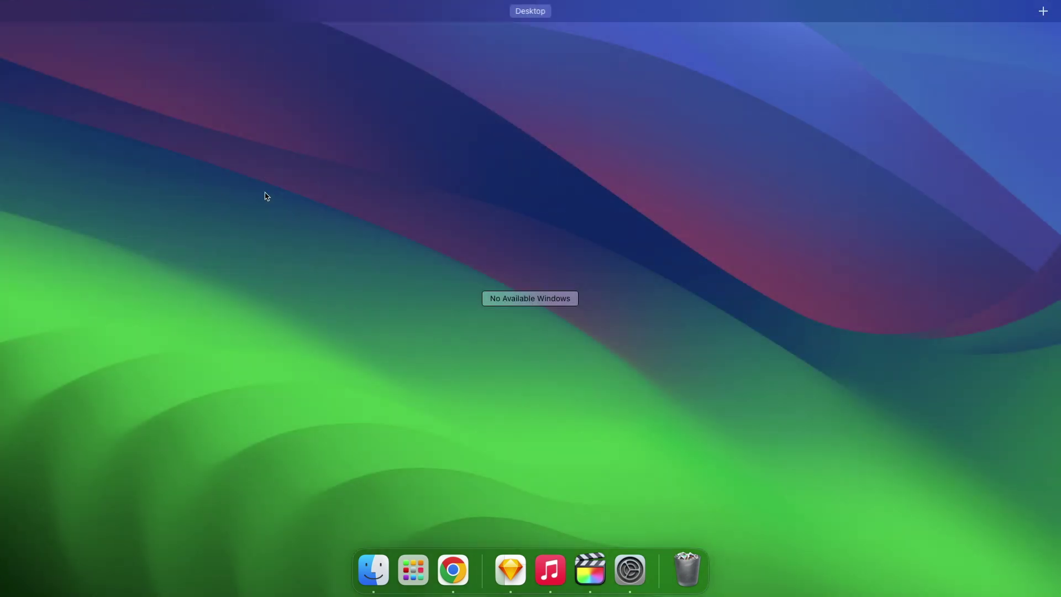
mouse_move(532, 4)
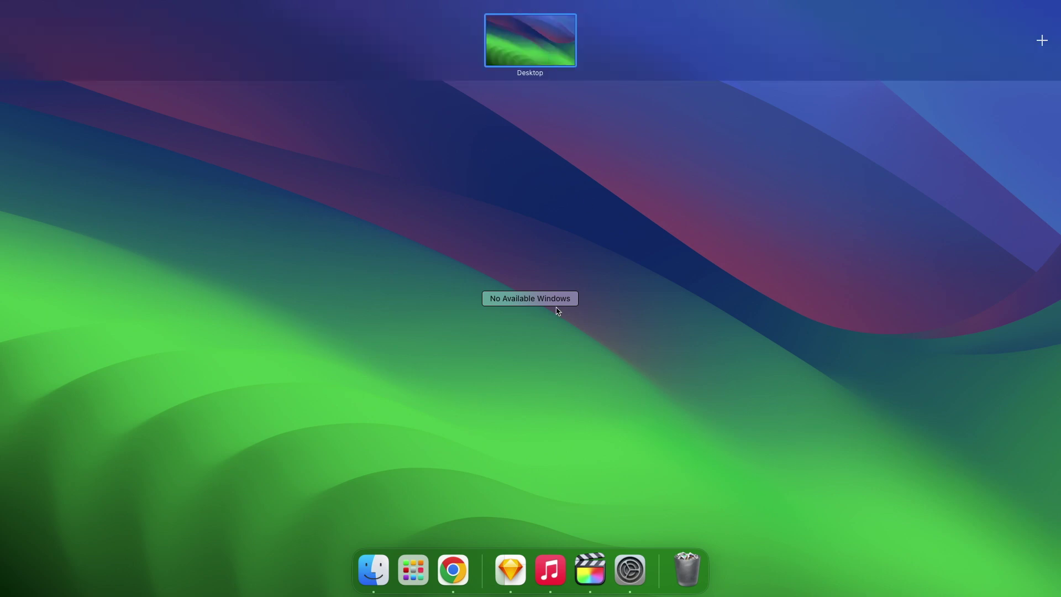
left_click(539, 356)
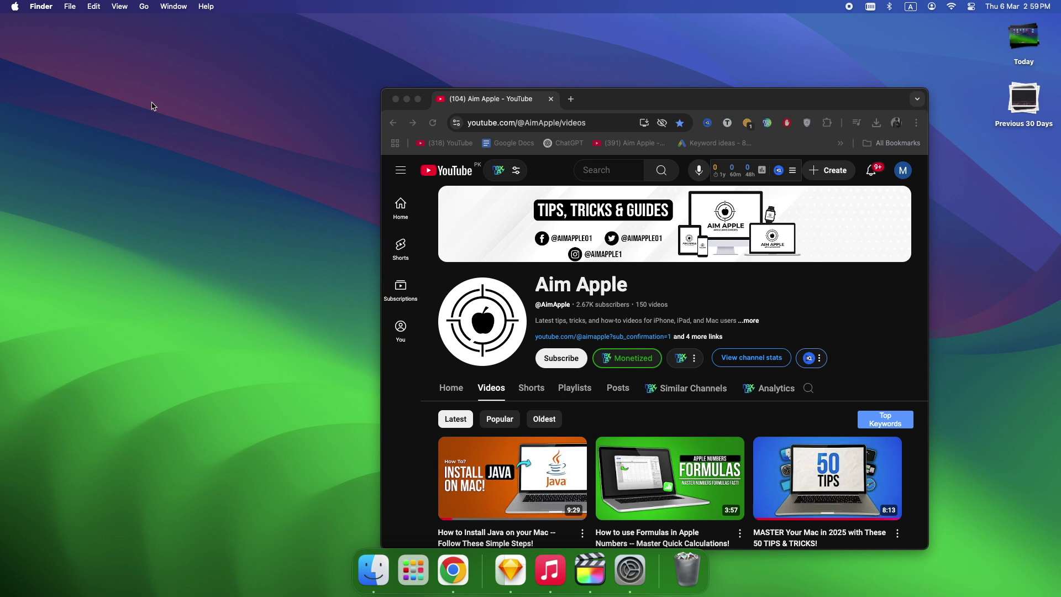
Drag Chrome onto the Spaces bar for its own full-screen space, then exit and switch spaces.
key("ctrl+Up")
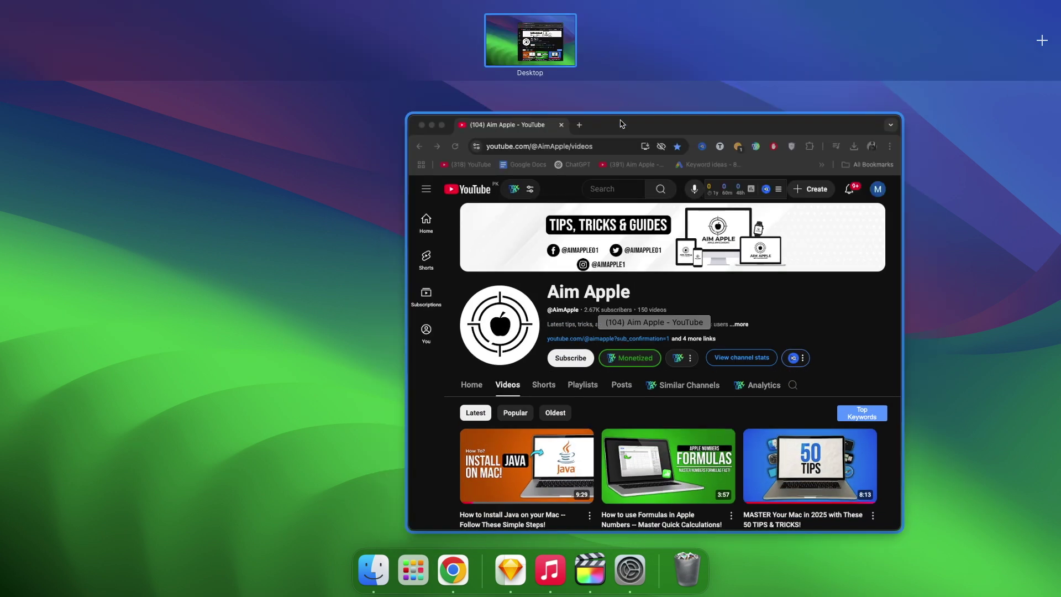
left_click_drag(624, 114, 655, 36)
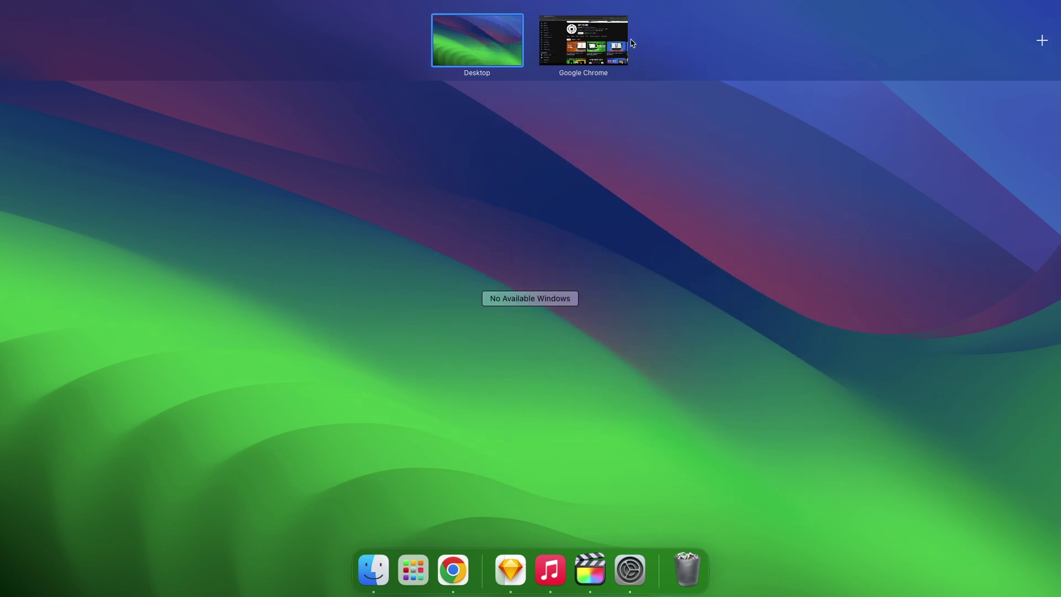
left_click(582, 135)
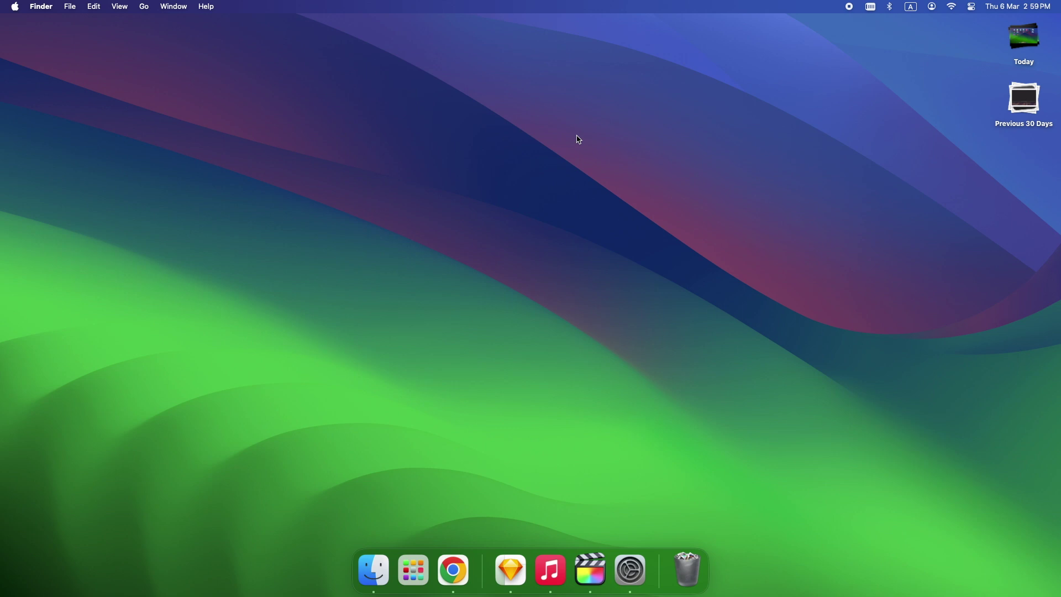
key("ctrl+Left")
Add a new desktop space in Mission Control and switch to Desktop 2.
key("ctrl+Up")
mouse_move(654, 18)
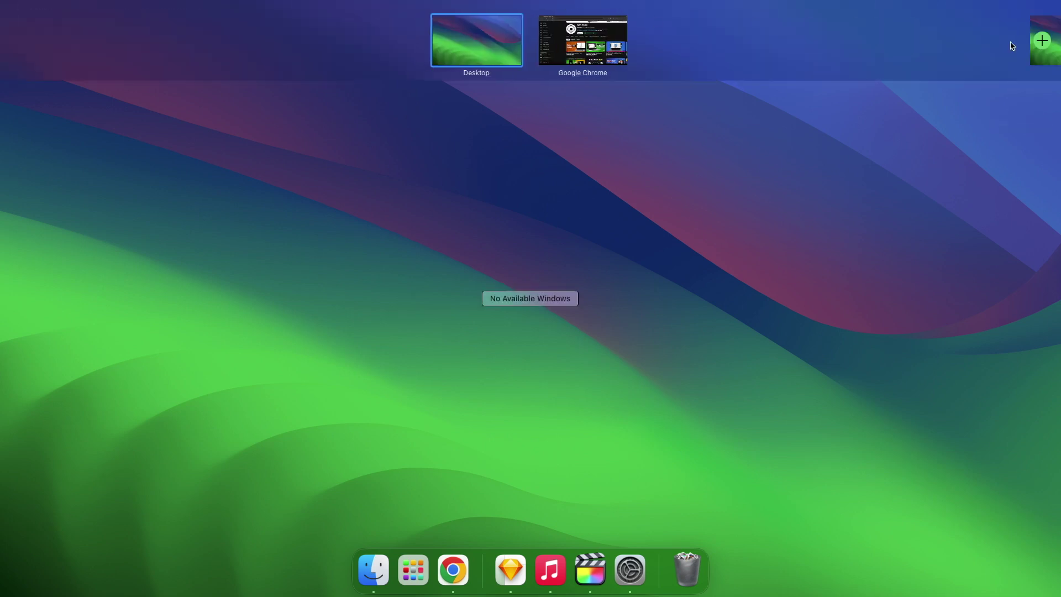
left_click(1043, 42)
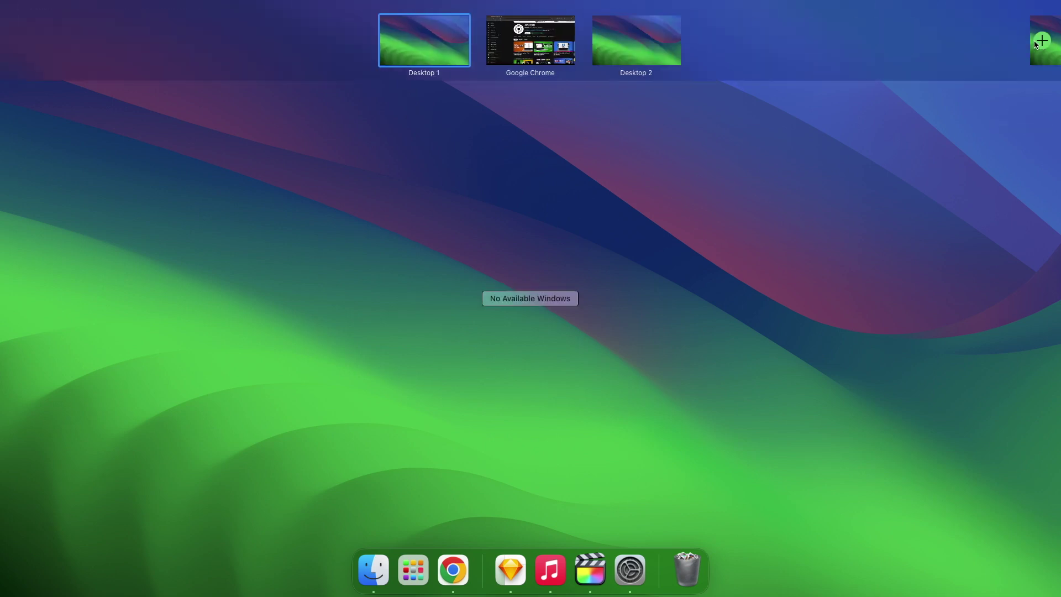
left_click(639, 56)
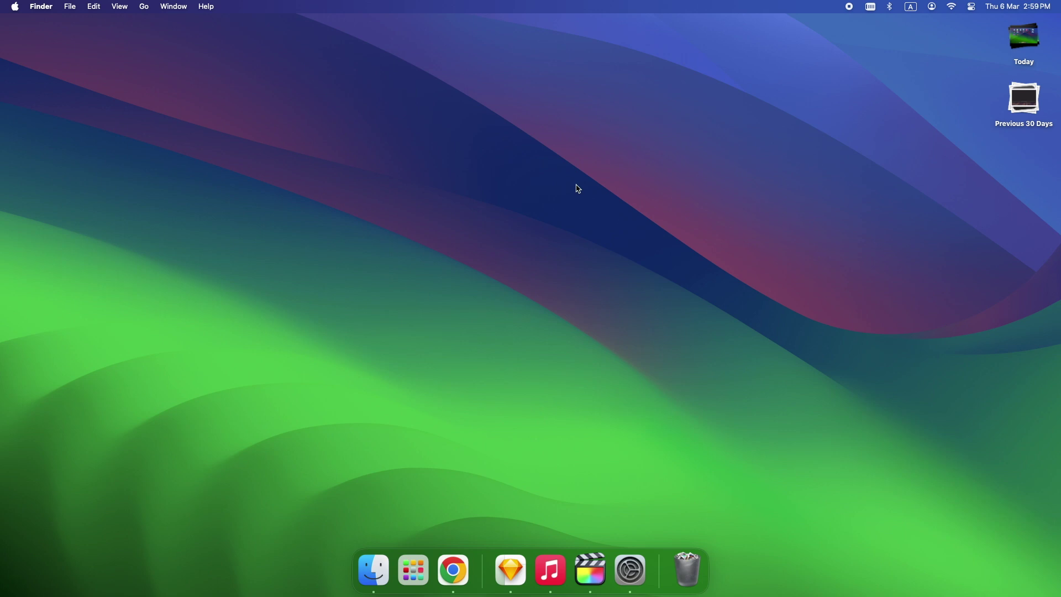
Remove Desktop 2, take Chrome out of full-screen, and return to the Chrome window.
key("ctrl+Up")
mouse_move(547, 5)
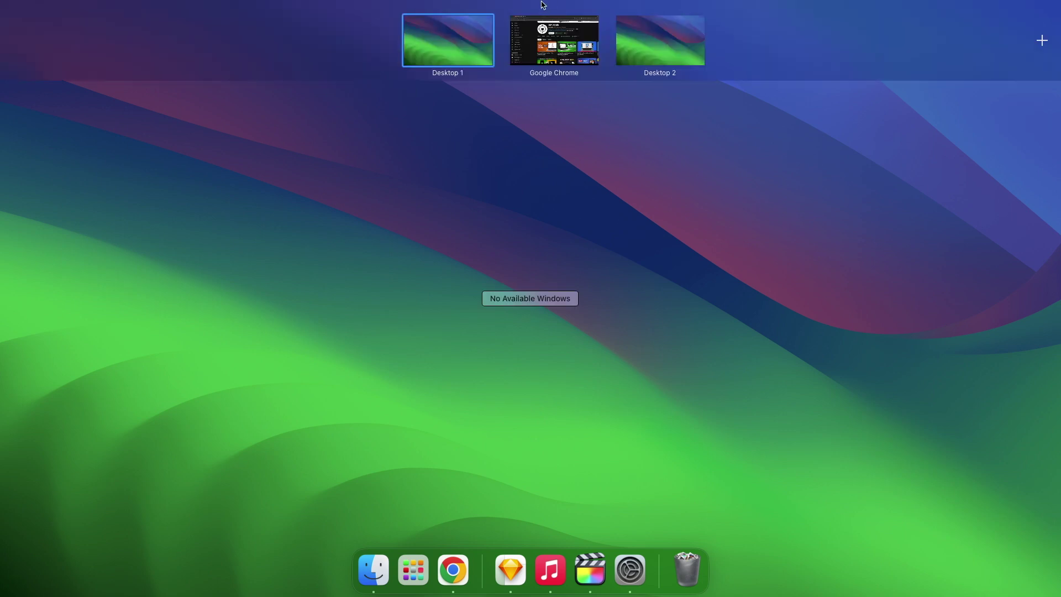
mouse_move(512, 18)
mouse_move(617, 21)
left_click(616, 16)
mouse_move(539, 17)
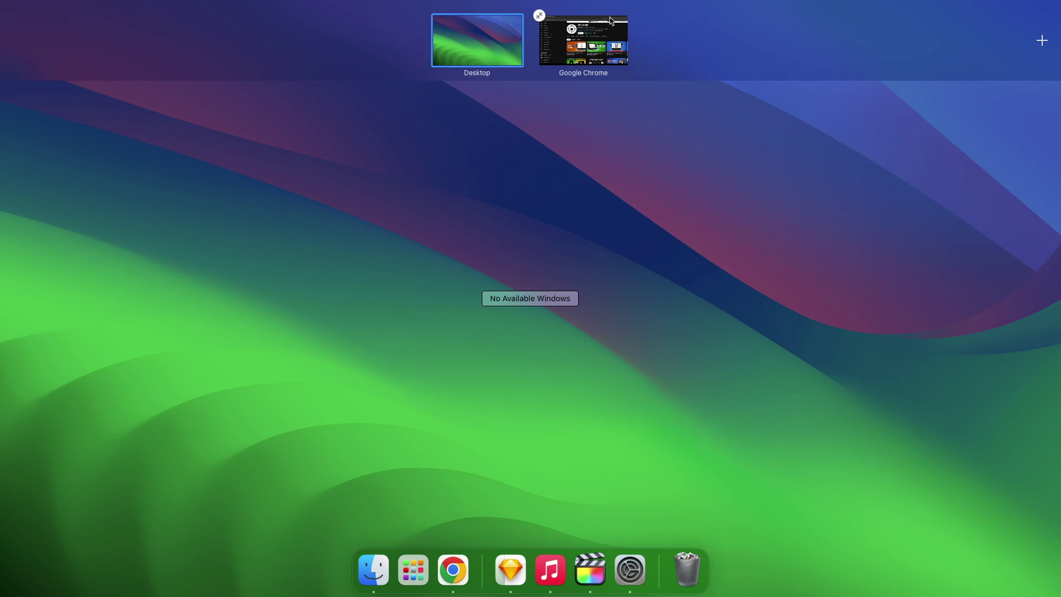
left_click(539, 15)
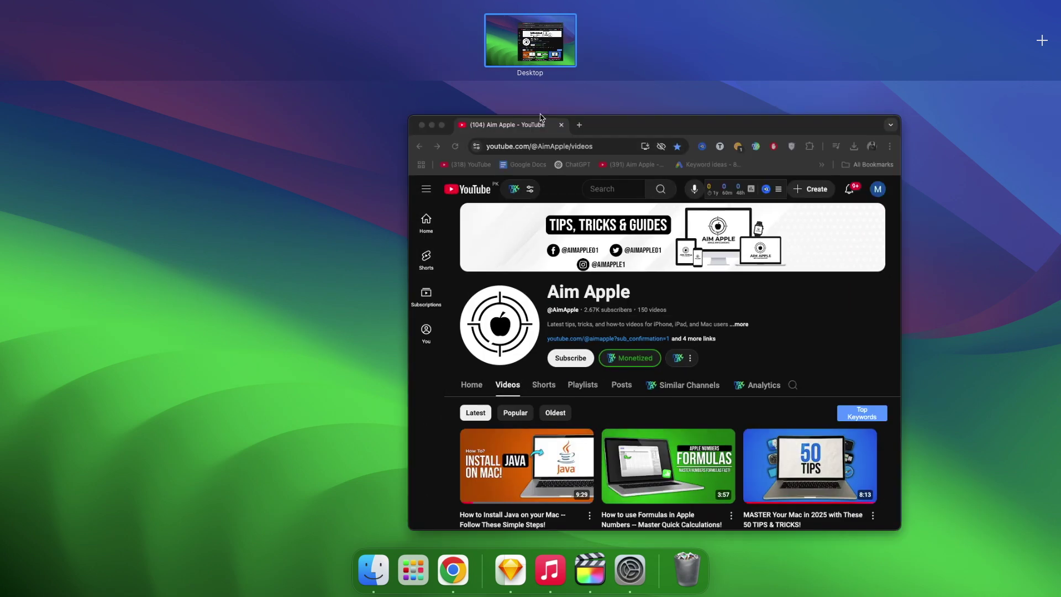
left_click(502, 179)
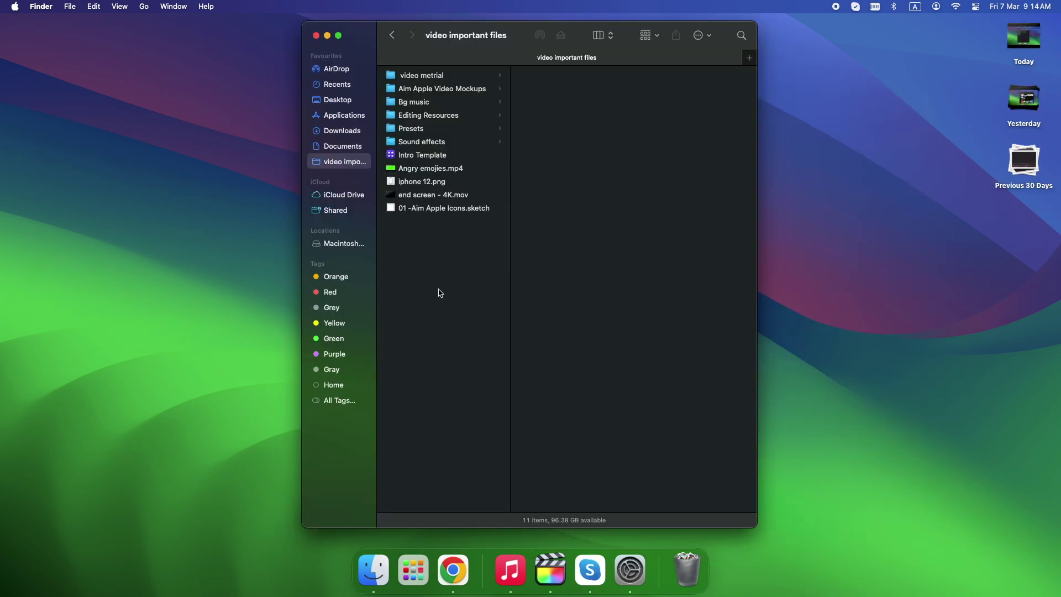
Drag the Finder window onto the Desktop 3 thumbnail in Mission Control.
key("ctrl+Up")
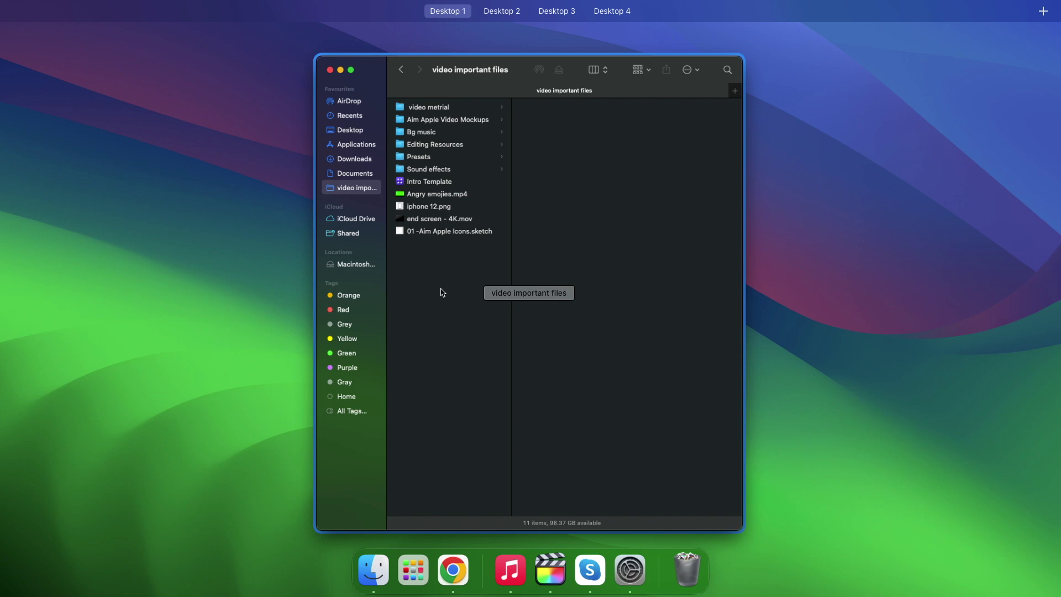
mouse_move(536, 7)
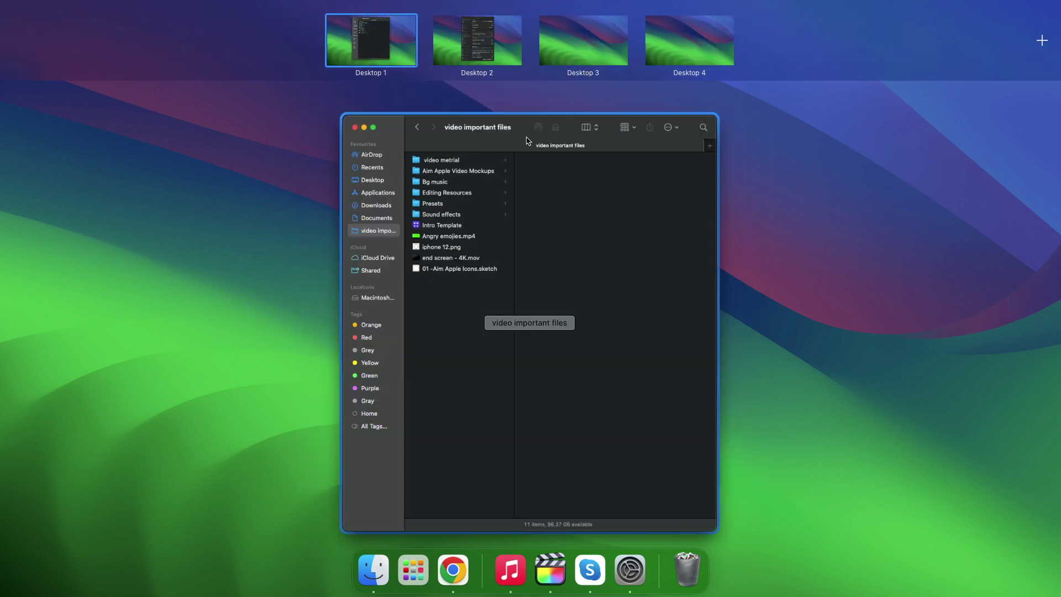
left_click_drag(527, 140, 581, 41)
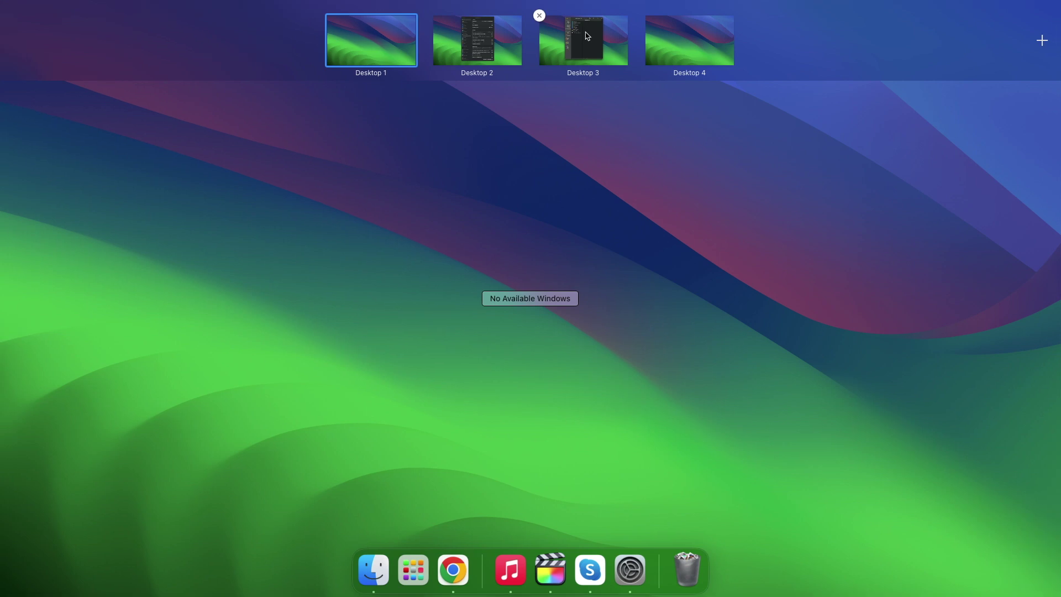
Switch over to Desktop 3 and back to Desktop 1, then drag the Finder window onto a new desktop.
key("ctrl+Right")
key("ctrl+Right")
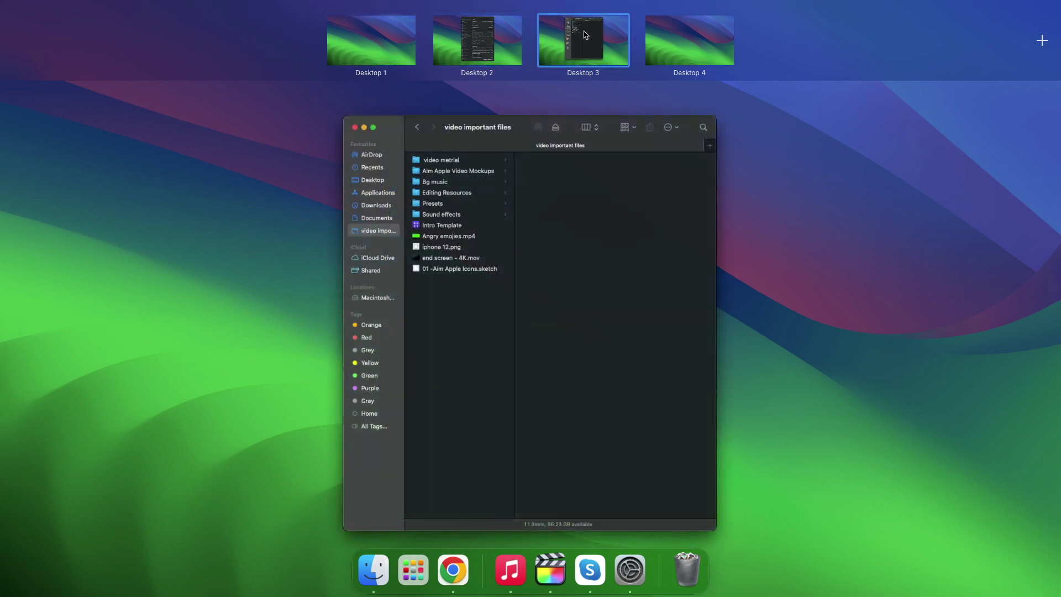
key("ctrl+Right")
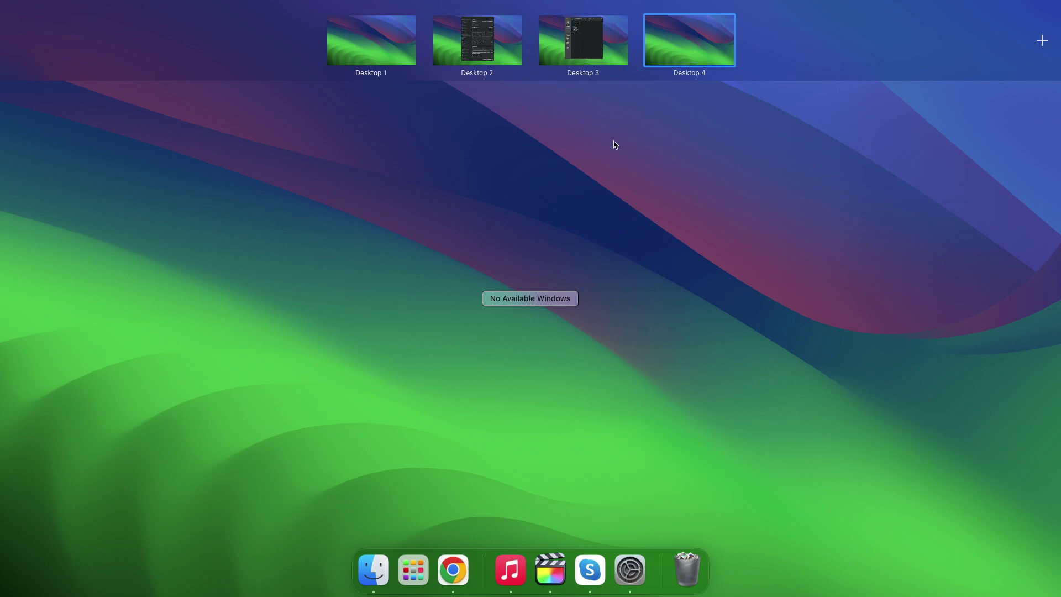
key("ctrl+Left")
key("ctrl+Left")
key("ctrl+Left")
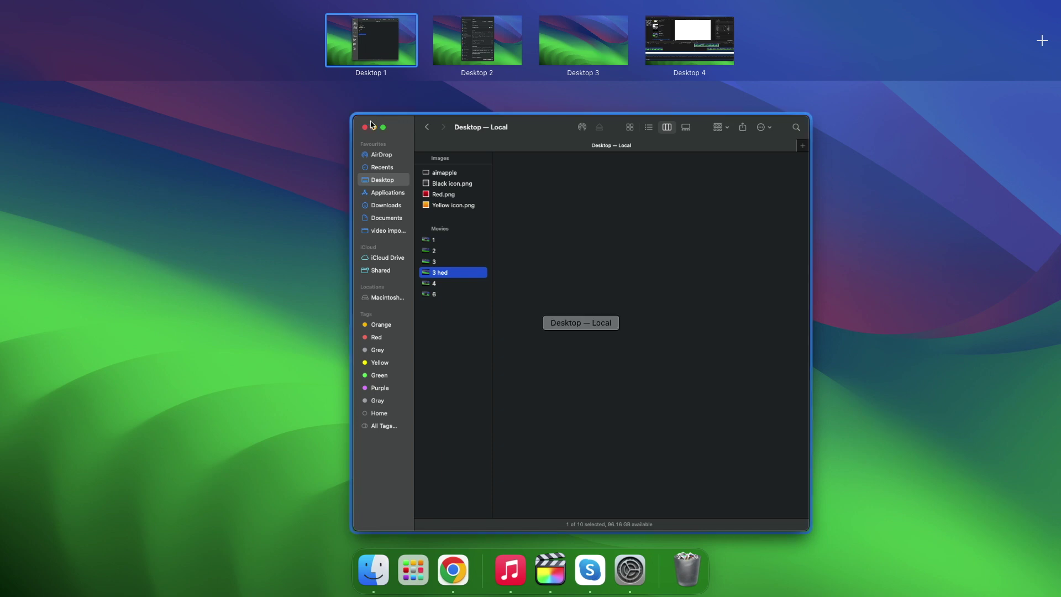
left_click_drag(371, 124, 2, 83)
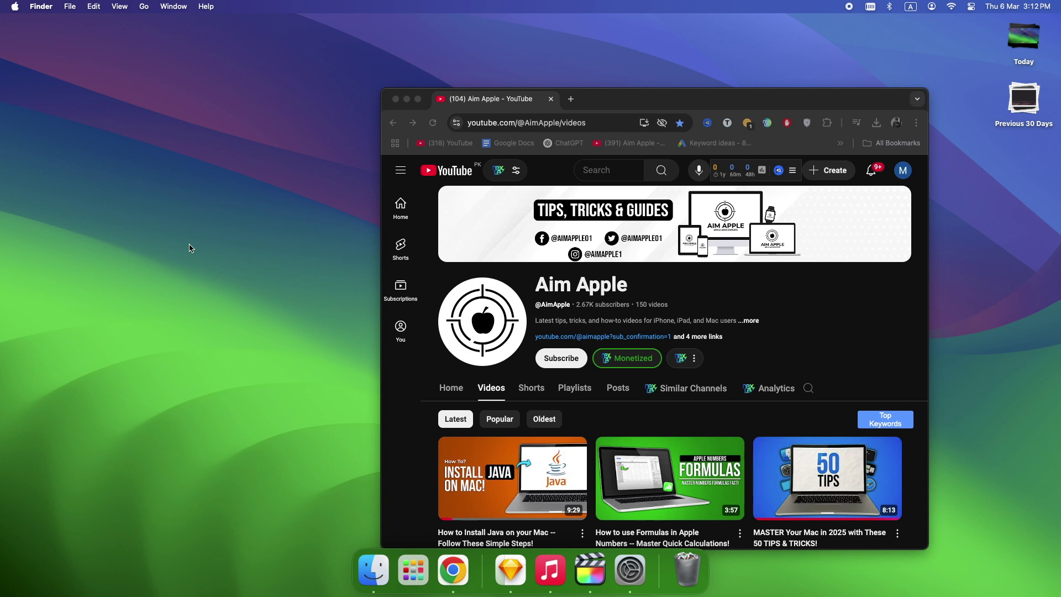
Open Mission Control and switch to the empty Desktop 3 via its Spaces-bar thumbnail.
key("ctrl+Up")
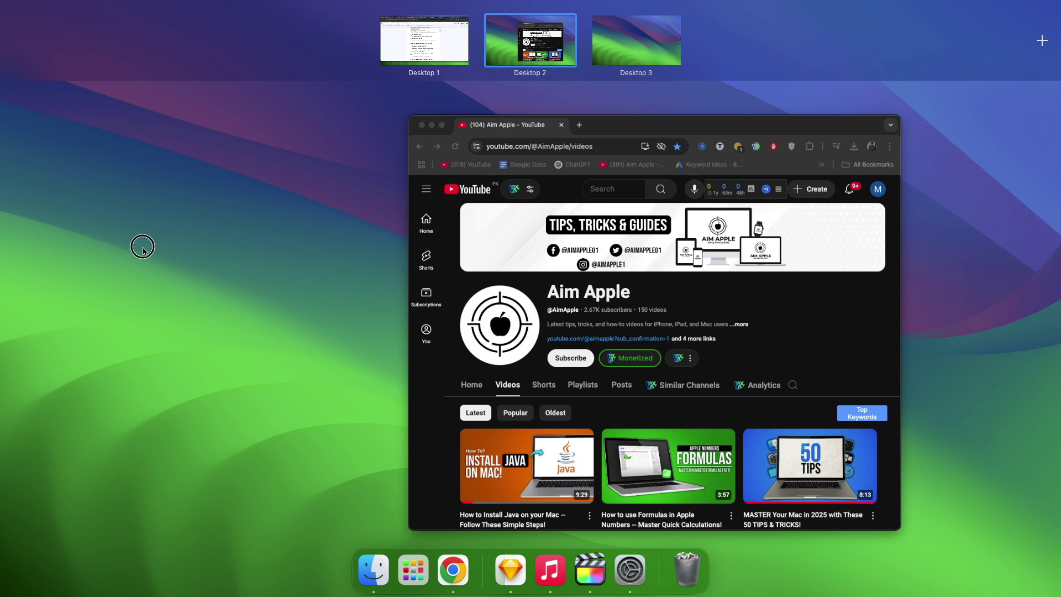
left_click(142, 245)
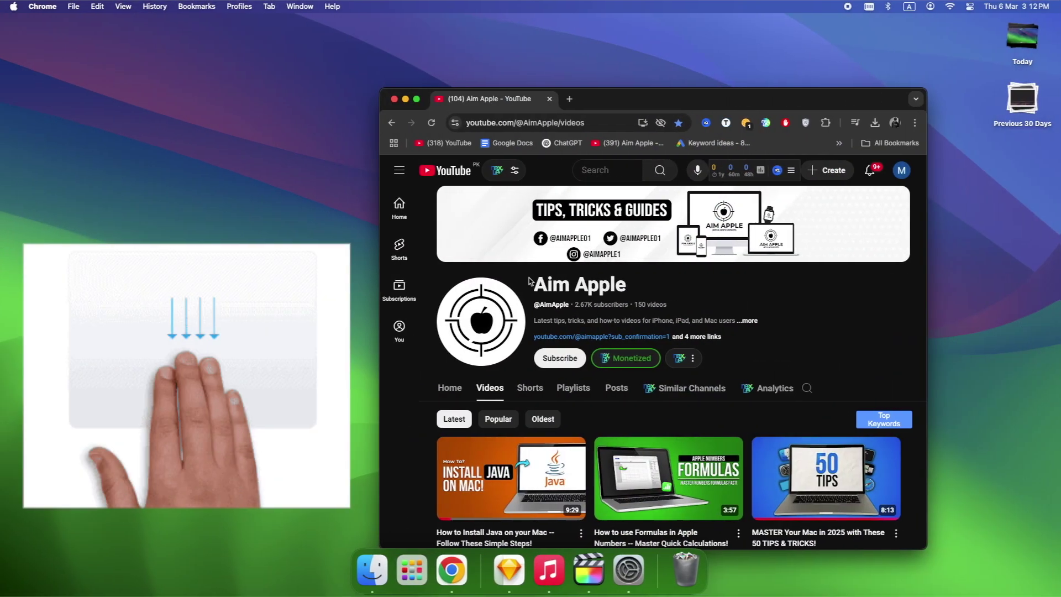
key("ctrl+Up")
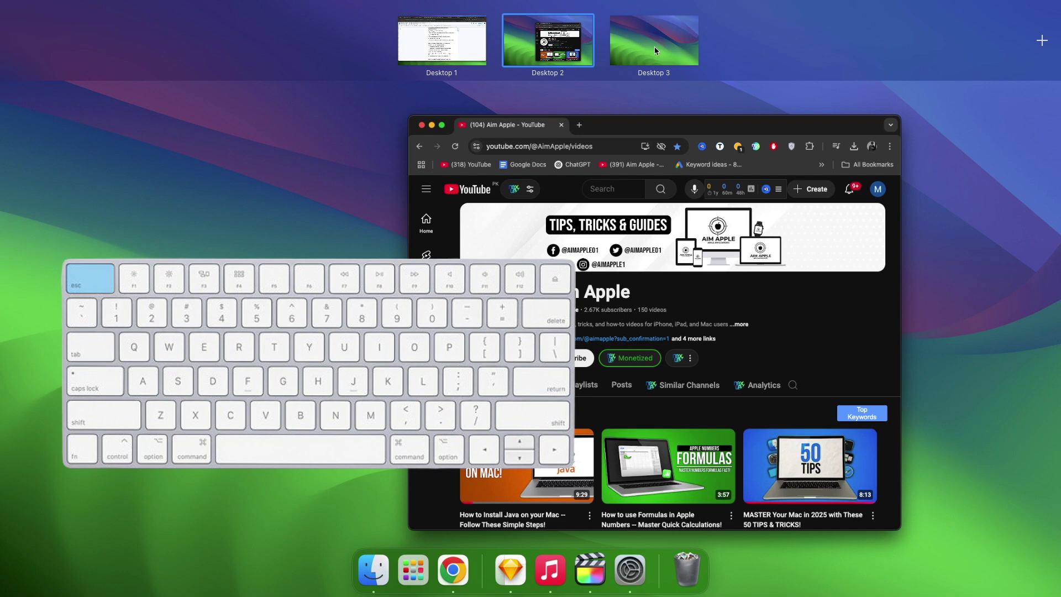
left_click(655, 47)
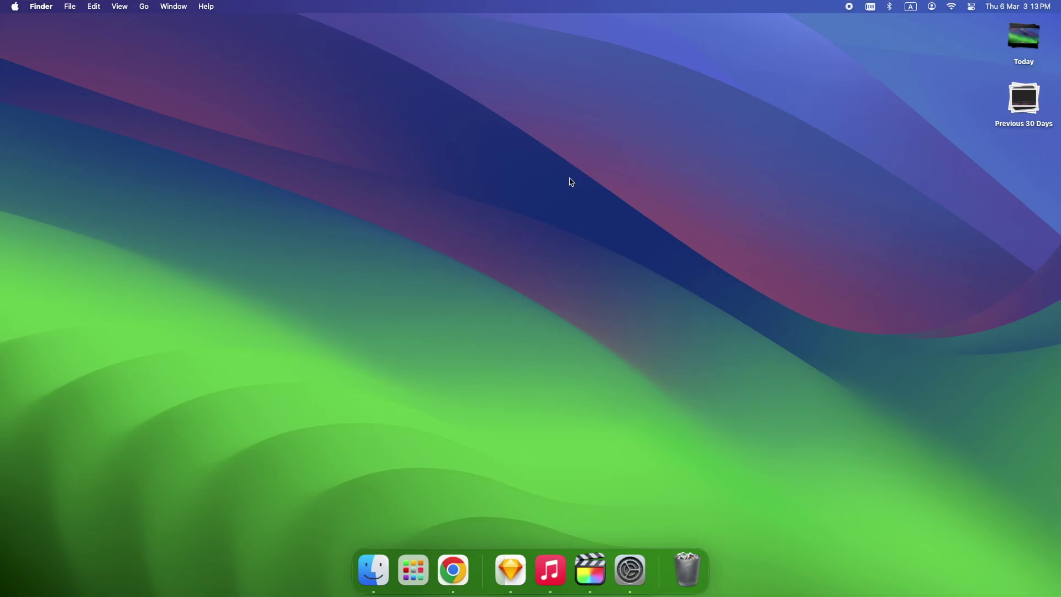
key("ctrl+Up")
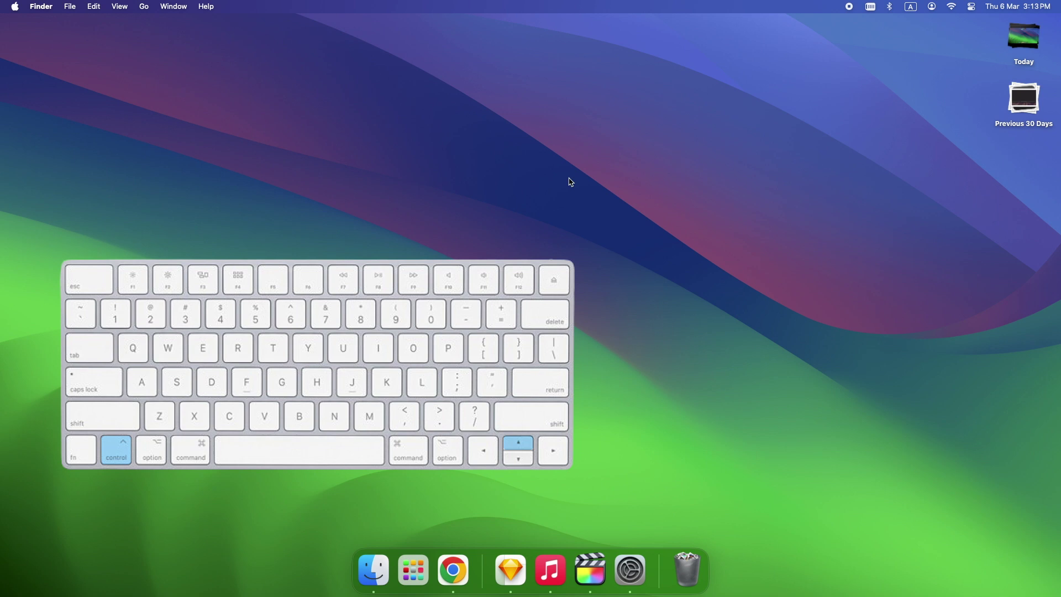
key("ctrl+Up")
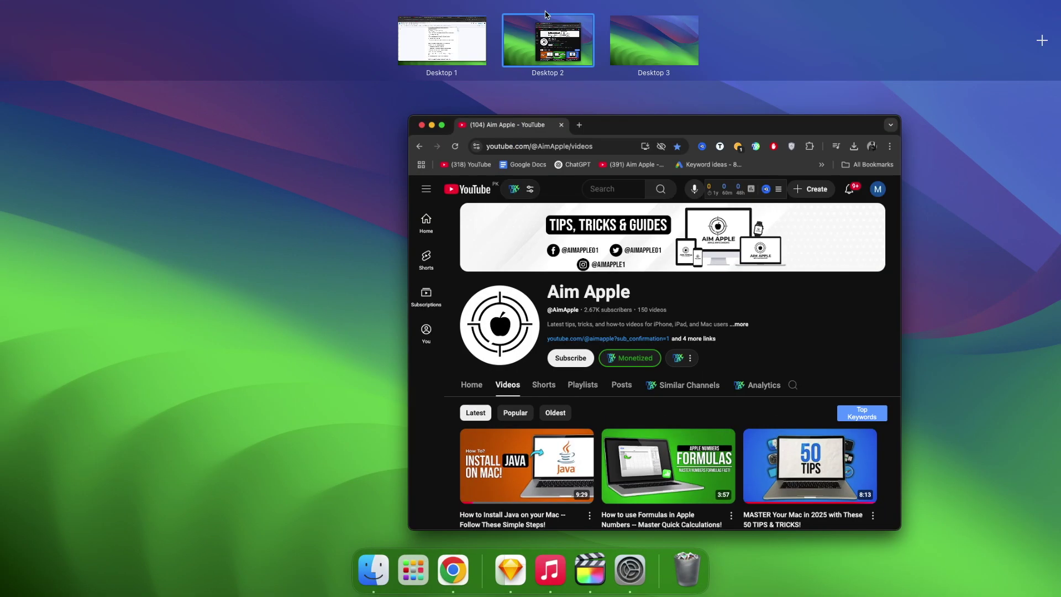
left_click(654, 47)
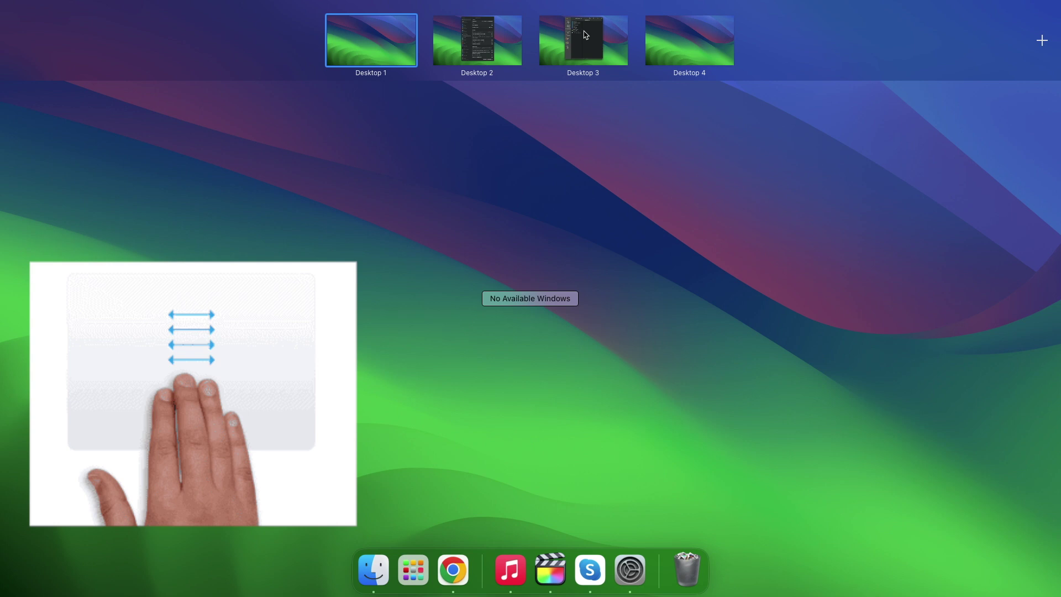
Step right with Control-Right to the empty Desktop 4 and close the overview.
key("ctrl+Right")
key("ctrl+Right")
key("ctrl+Right")
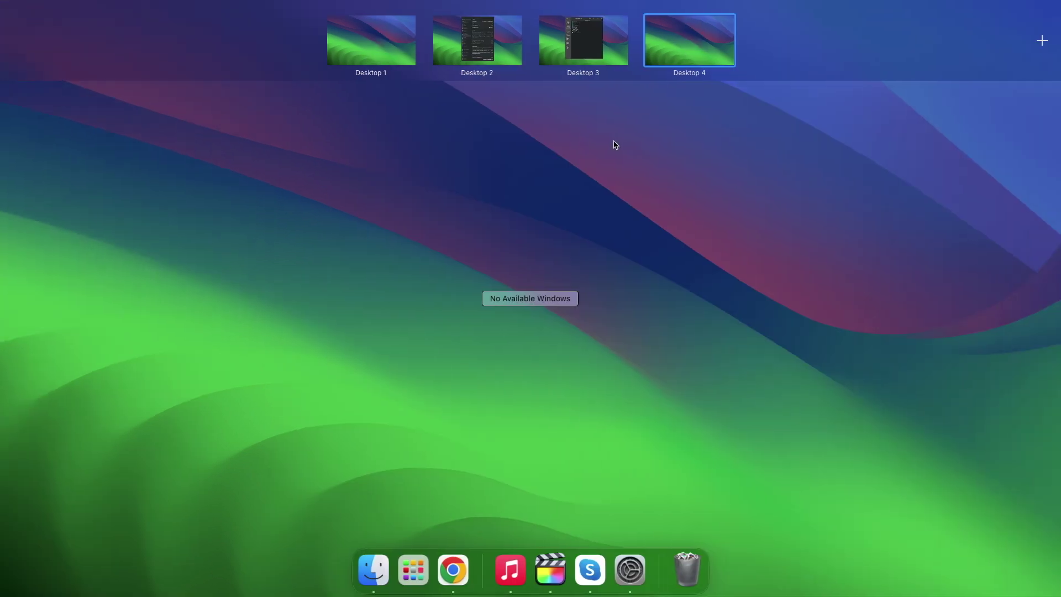
left_click(615, 145)
Assign Music to This Desktop through its Dock Options menu.
right_click(530, 569)
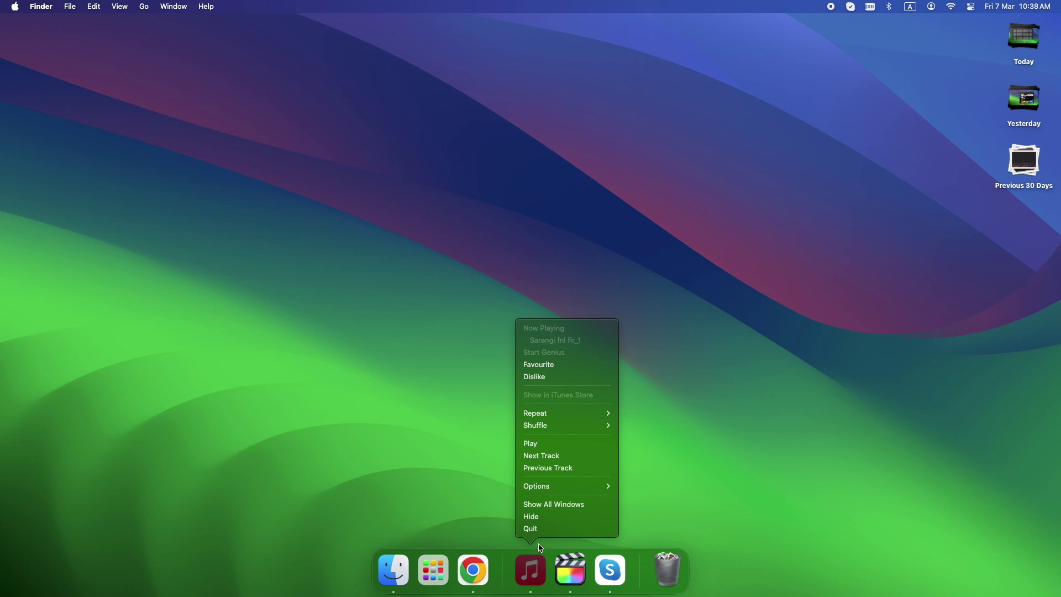
mouse_move(567, 485)
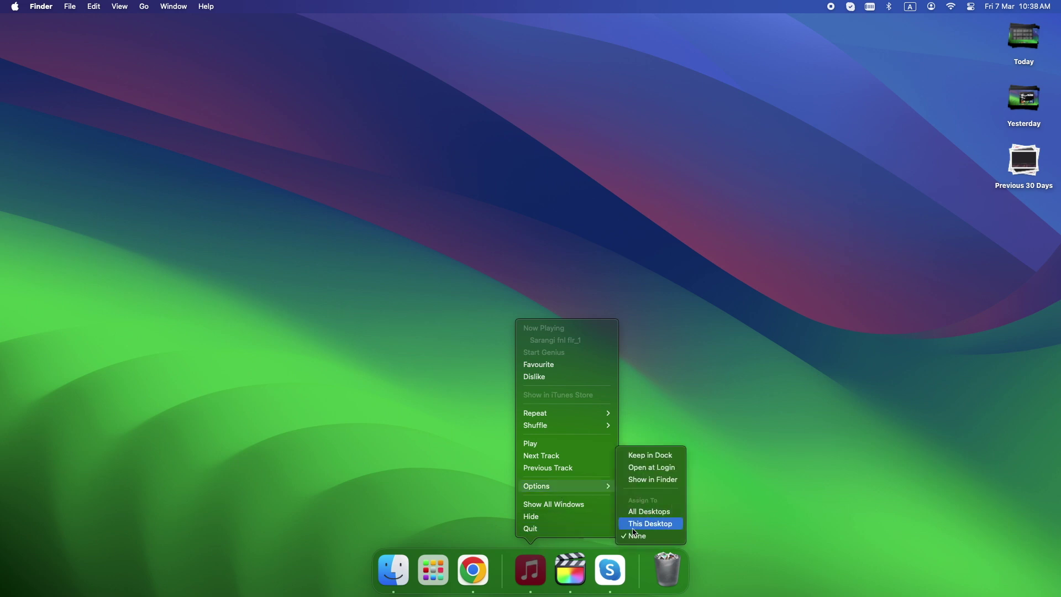
left_click(678, 525)
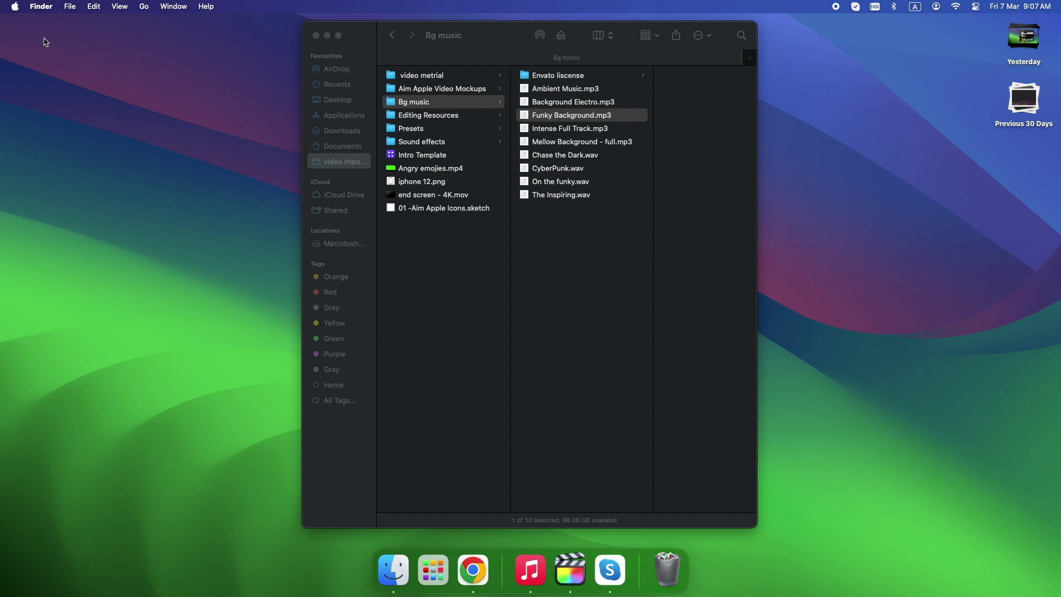
In Desktop & Dock settings, switch off Automatically rearrange Spaces and open Hot Corners.
left_click(14, 6)
left_click(34, 42)
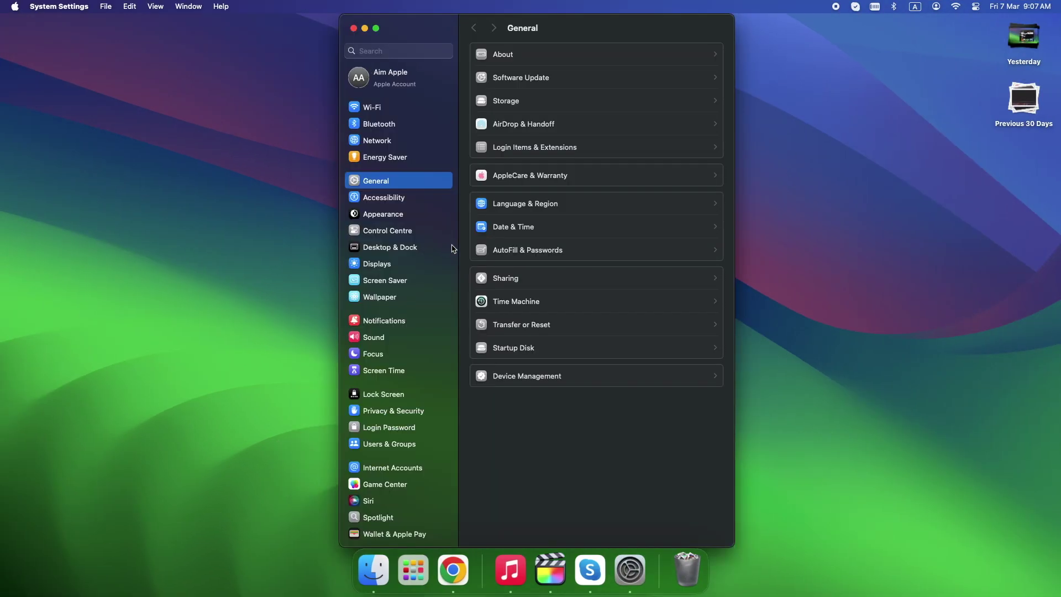
left_click(387, 250)
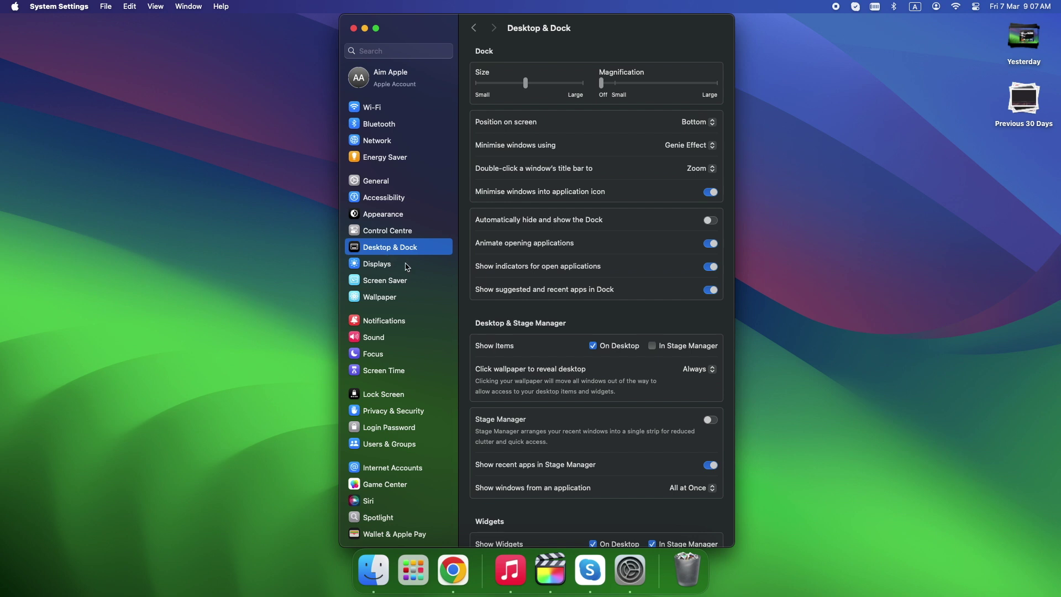
scroll(538, 428, "down", 10)
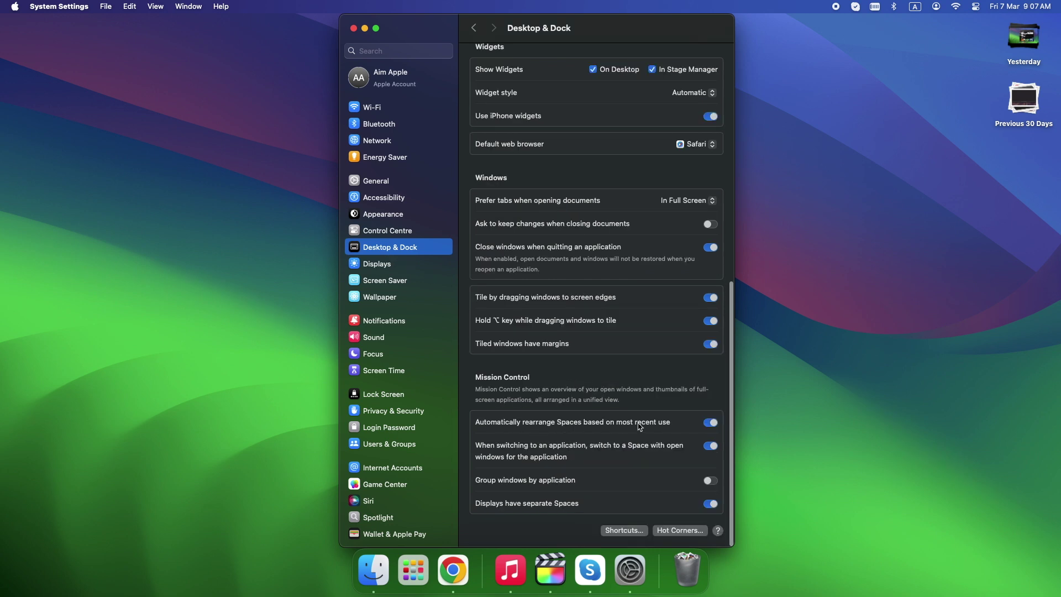
left_click(710, 424)
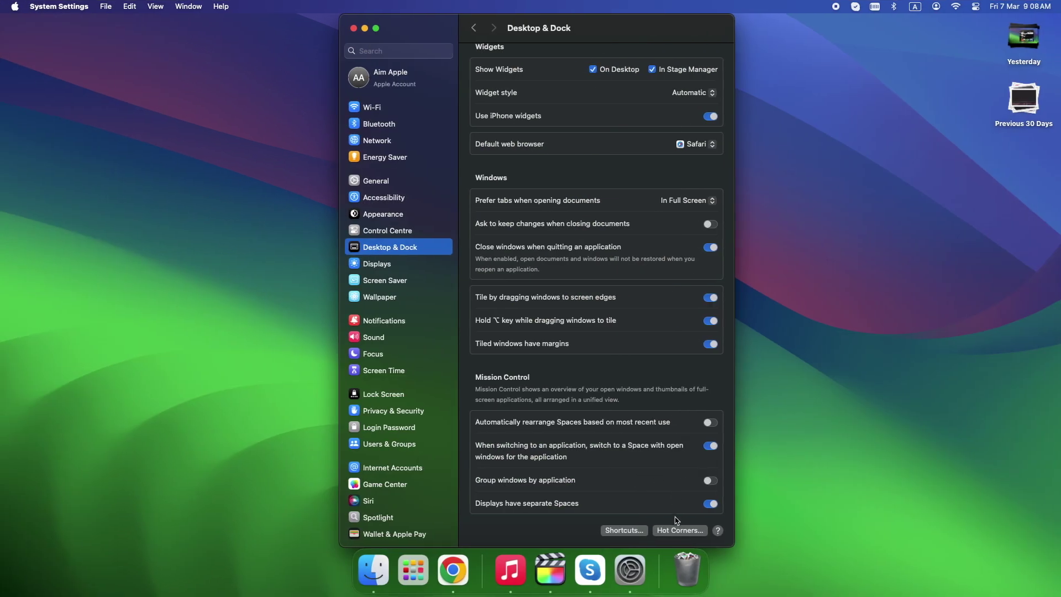
left_click(681, 532)
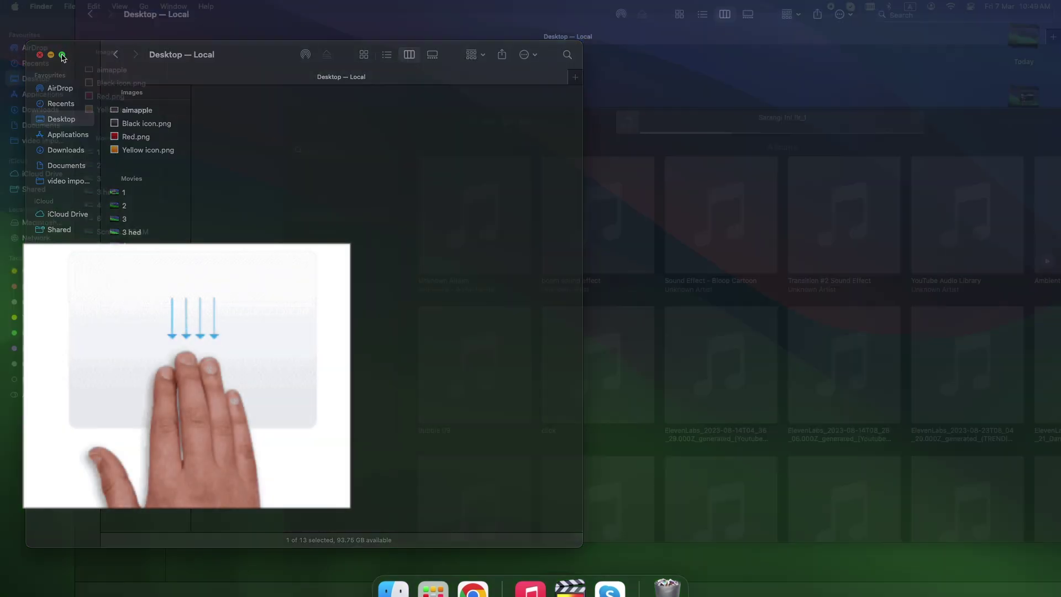
Take the Finder window full screen and bring up Music's Dock Options menu for desktop assignment.
left_click(37, 28)
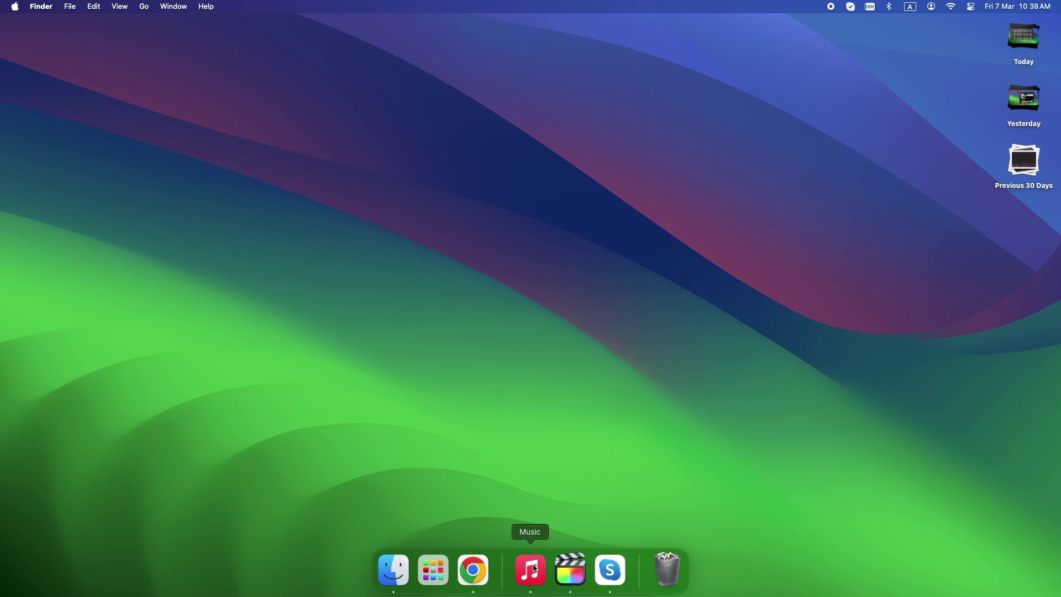
right_click(531, 571)
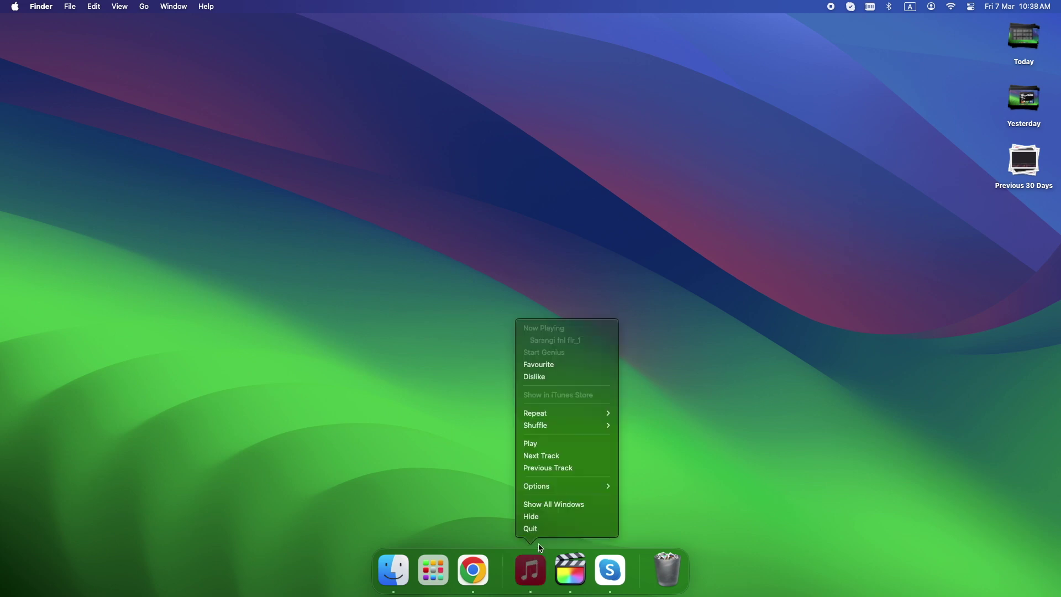
mouse_move(566, 486)
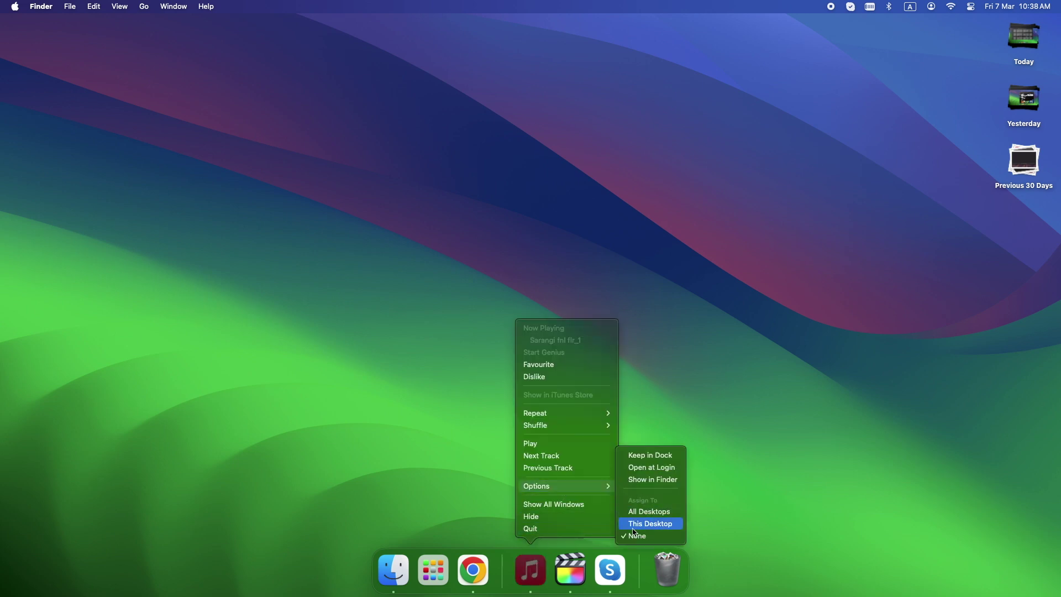
left_click(678, 526)
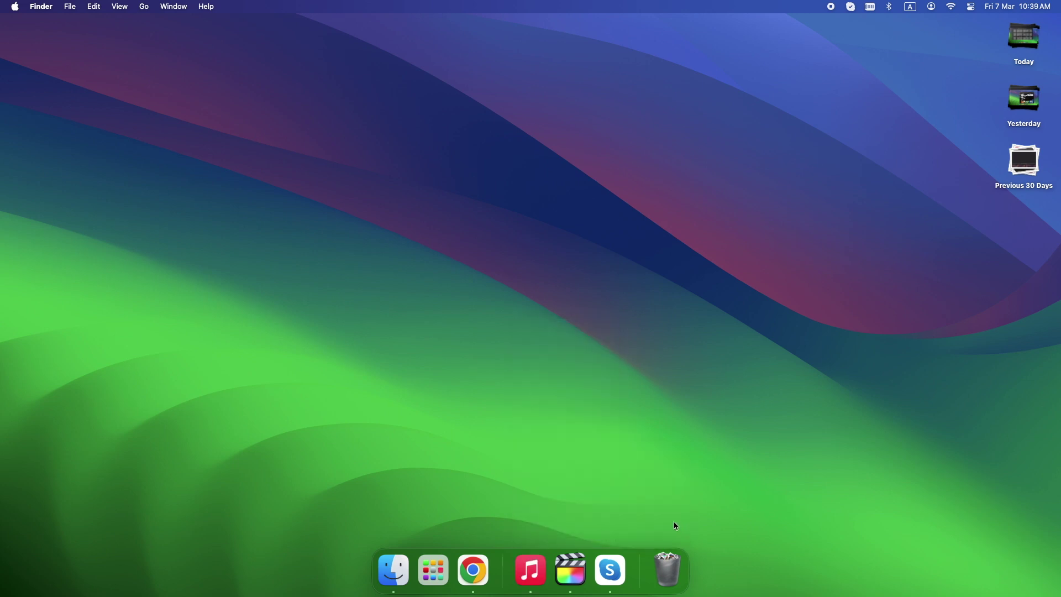